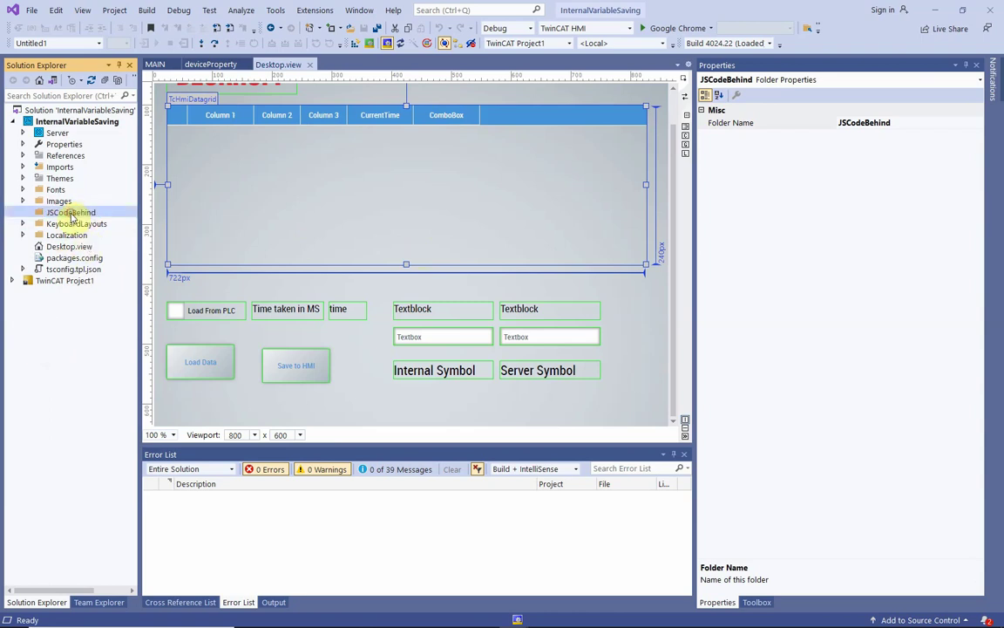
# Add a CodeBehind (JavaScript) item named JavaScriptInitFunctions.js to the JSCodeBehind folder of the HMI project
pyautogui.rightClick(73, 213)
pyautogui.moveTo(99, 222)
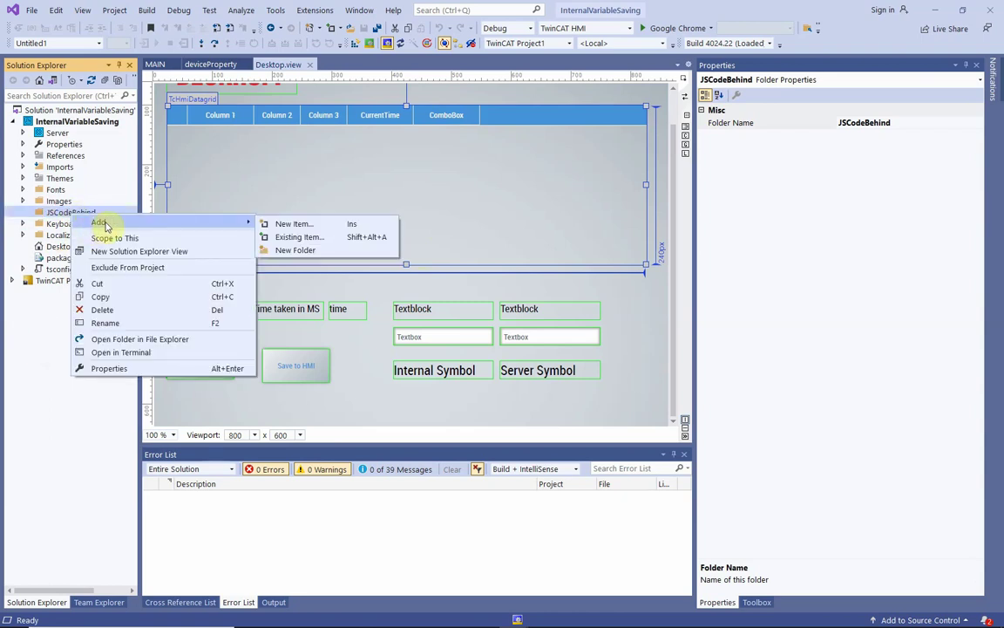
pyautogui.click(325, 224)
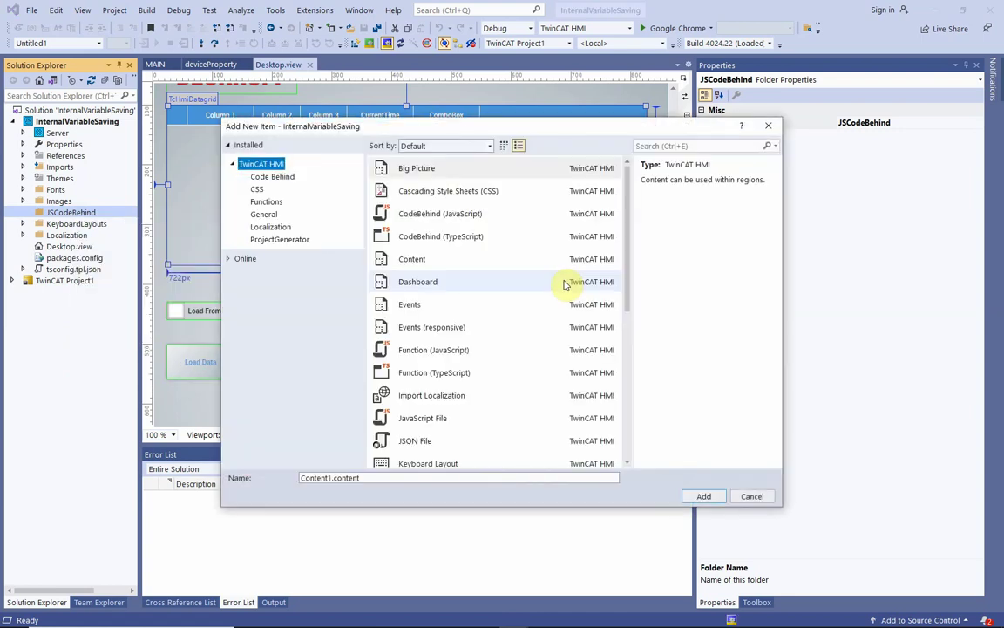
pyautogui.click(433, 215)
pyautogui.tripleClick(486, 477)
pyautogui.write('JavaScriptInitFunctions.js')
pyautogui.click(704, 496)
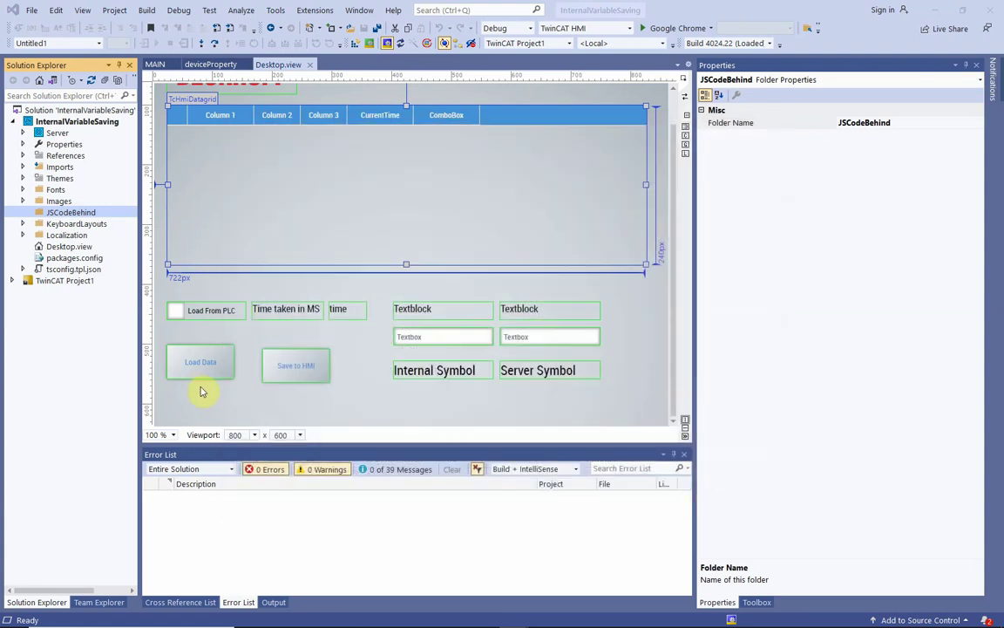
# Declare the empty array globalDataList, commented "represent the PLC data", and insert the promise-based ReadDataFromServer and WriteDataToServer functions below it
pyautogui.write('var globalDataList = [];')
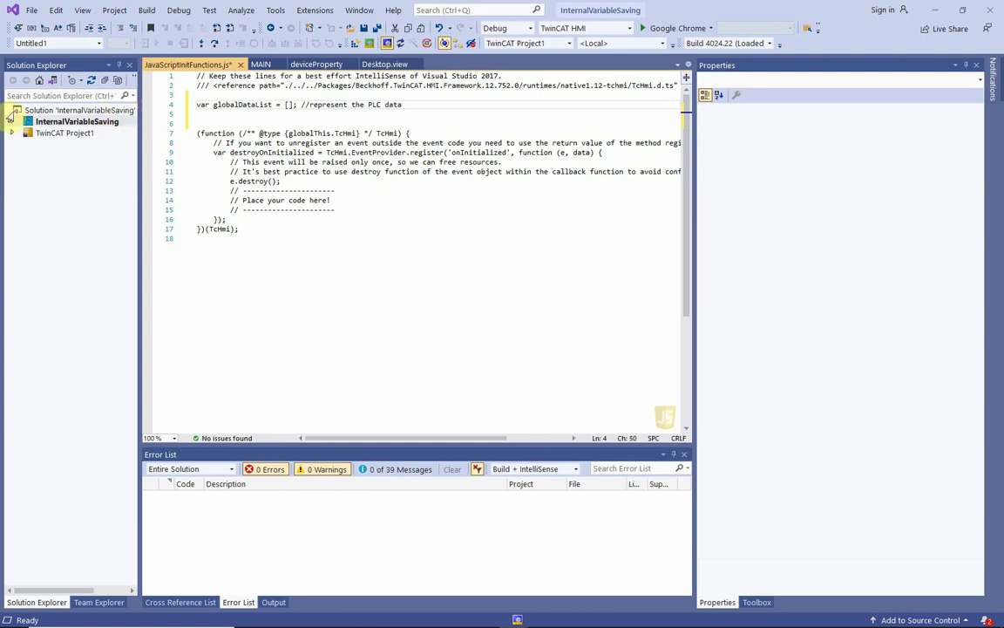
pyautogui.click(292, 113)
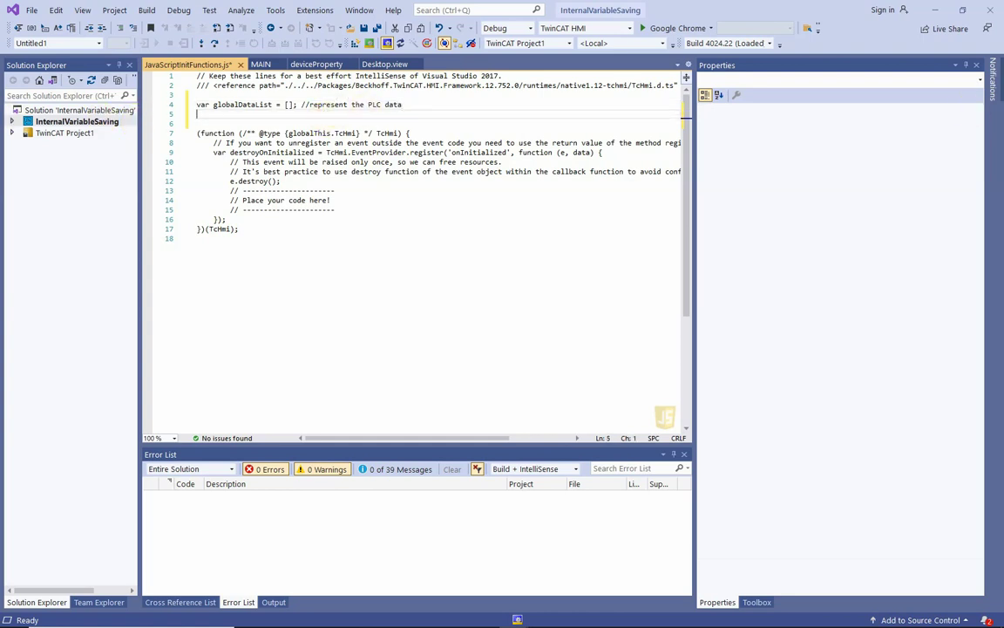
pyautogui.press('Return')
pyautogui.press('Return')
pyautogui.press('Return')
pyautogui.write('function ReadDataFromServer(symbolParameter) {     return new Promise((resolve, reject) => {         var symbol = new TcHmi.Symbol(symbolParameter);         symbol.readEx(function (data) {             if (data.error === TcHmi.Errors.NONE) {                 resolve(data.value);             } else {                 console.log(`Error in ReadDataFromServer ${symbolParameter}`);                 console.log(`data.details.code = ${data.details.code}`);                 reject(data.error);             }         });     }); }    function WriteDataToServer(symbolParameter, dataParameter) {     return new Promise((resolve, reject) => {         var symbol = new TcHmi.Symbol(symbolParameter);         TcHmi.Symbol.writeEx(symbolParameter, dataParameter, function (data) {             if (data.error === TcHmi.Errors.NONE) {                 resolve(data.error);             } else {                 console.log(`Error in WriteDataToServer ${symbolParameter}, ${dataParameter} `);                 console.log(`data.details.code = ${data.details.code}`);                 reject(data.error);             }         });     }); }')
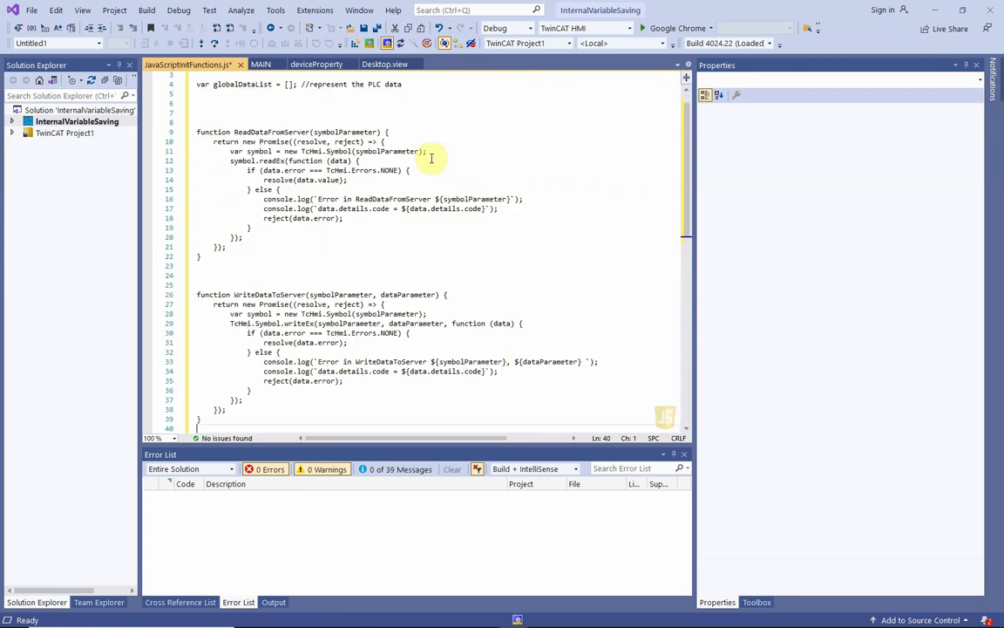
pyautogui.click(190, 266)
pyautogui.press('BackSpace')
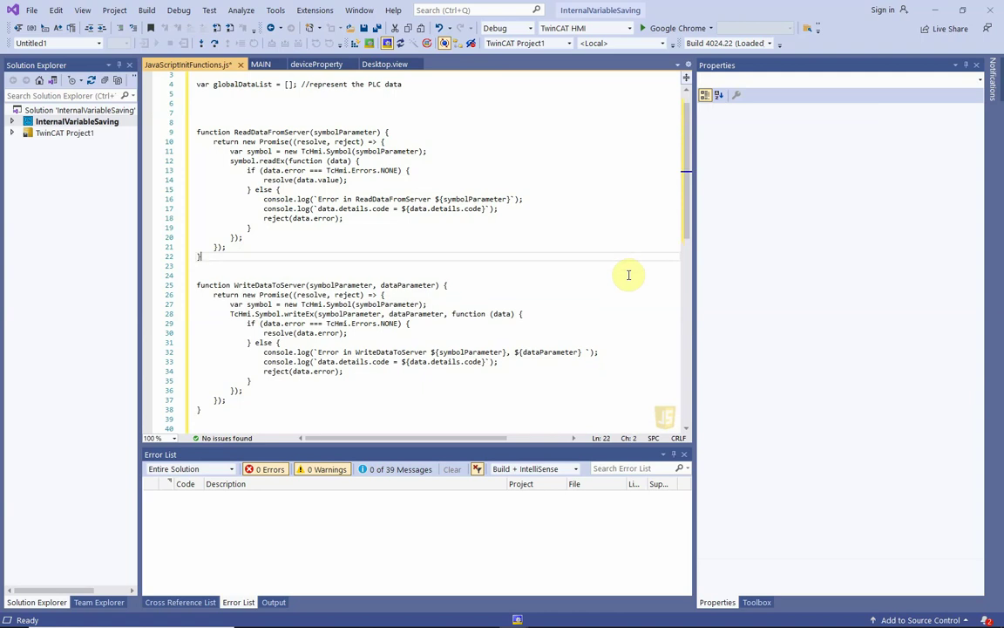
# Place the comment "// async function" directly above both the ReadDataFromServer and WriteDataToServer functions
pyautogui.click(208, 123)
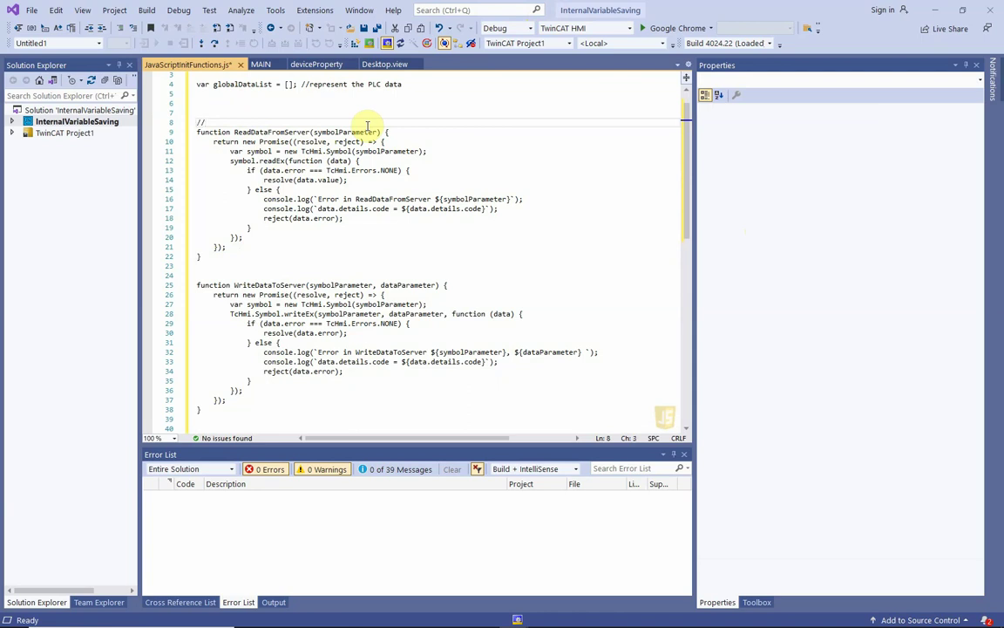
pyautogui.write('// async')
pyautogui.hotkey('shift', 'Home')
pyautogui.hotkey('ctrl', 'c')
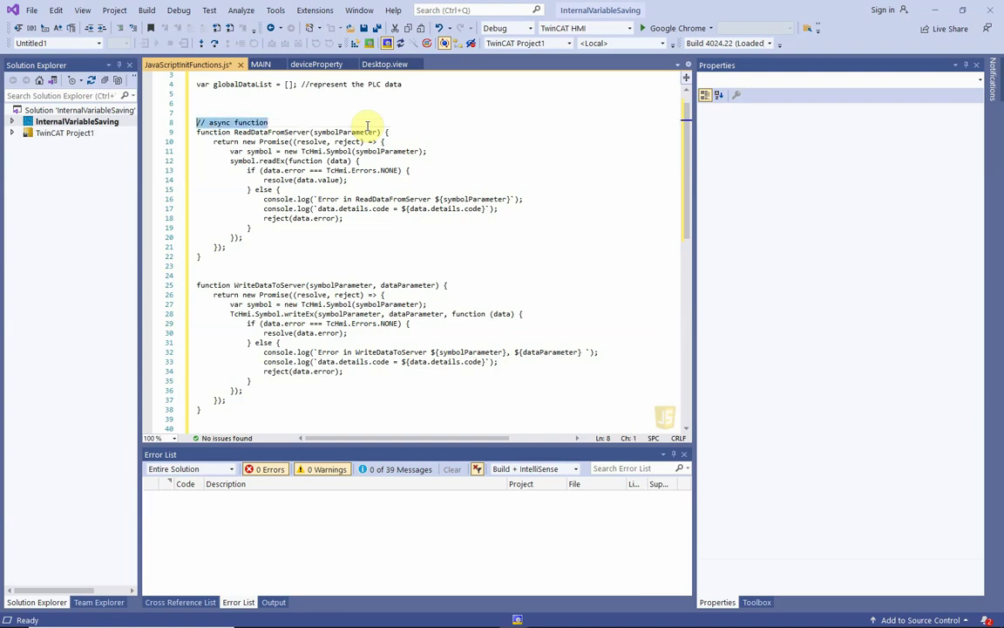
pyautogui.click(232, 272)
pyautogui.press('Return')
pyautogui.hotkey('ctrl', 'v')
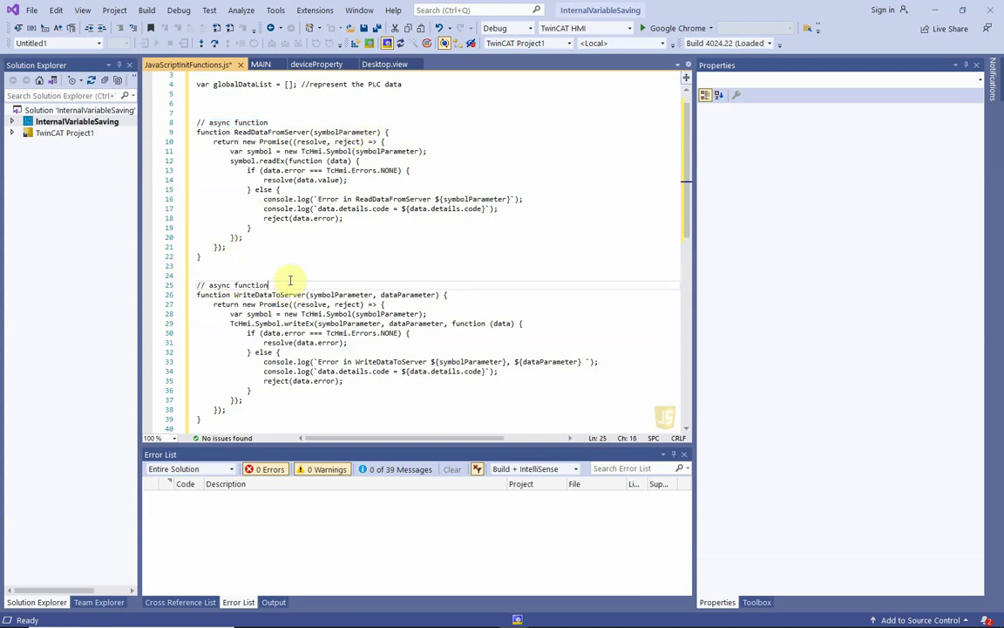
pyautogui.press('Return')
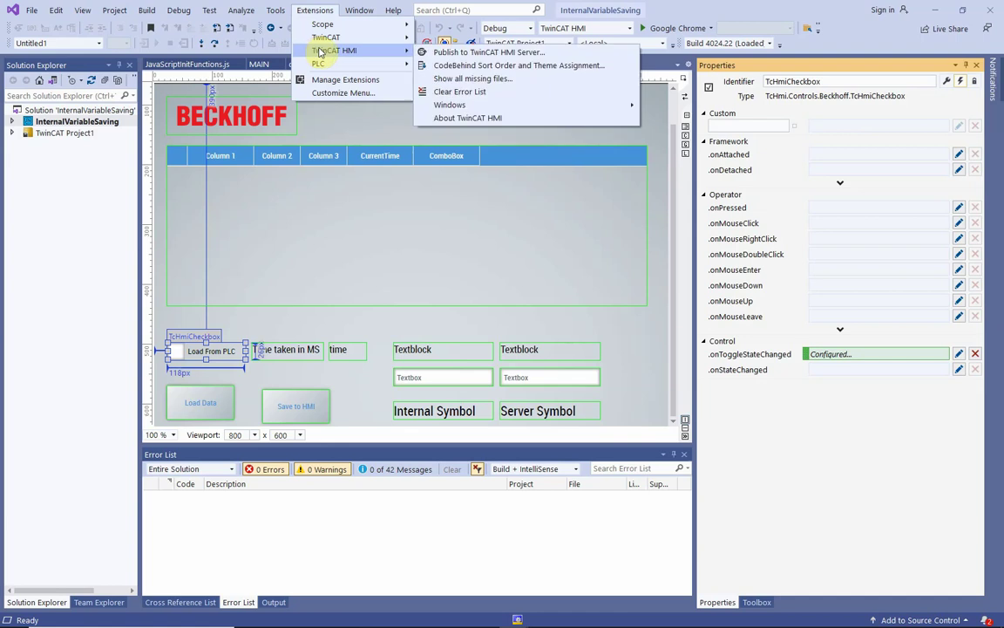
# In the TwinCAT HMI Configuration, define a new persistent internal symbol named DeviceInternalData with datatype Object
pyautogui.moveTo(518, 105)
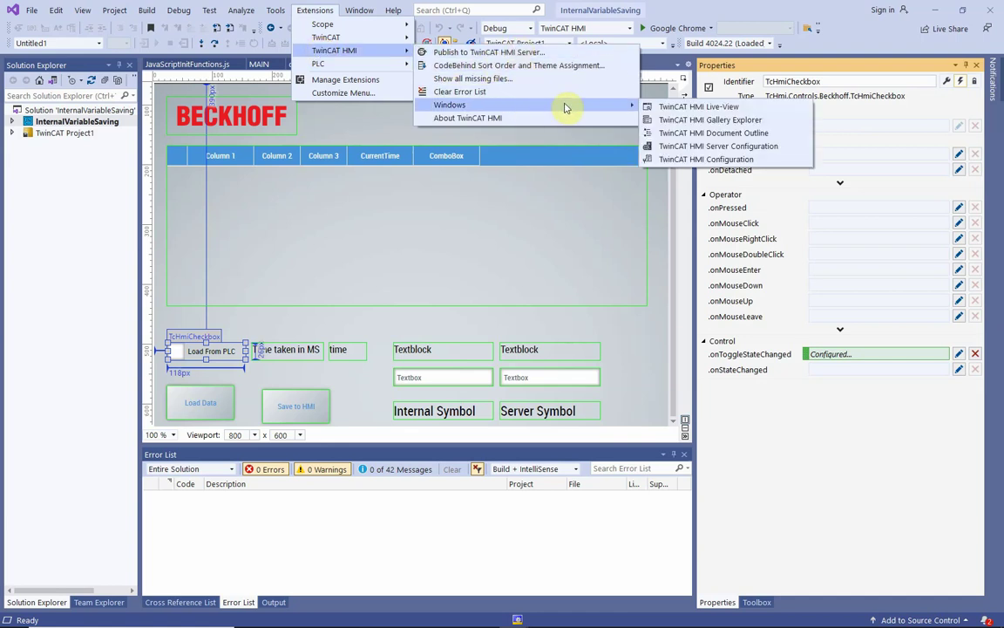
pyautogui.click(739, 161)
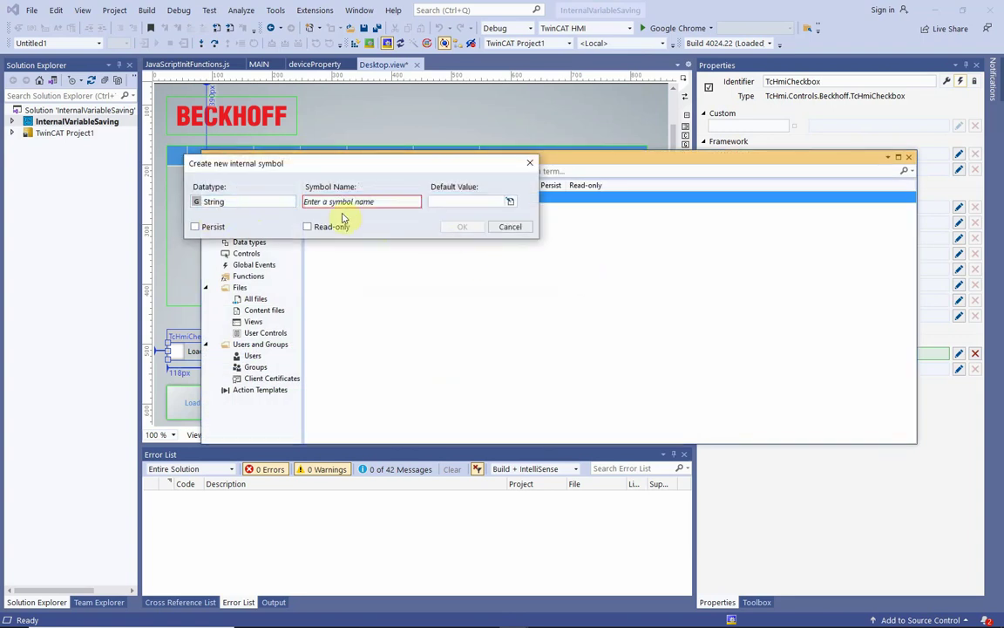
pyautogui.click(259, 205)
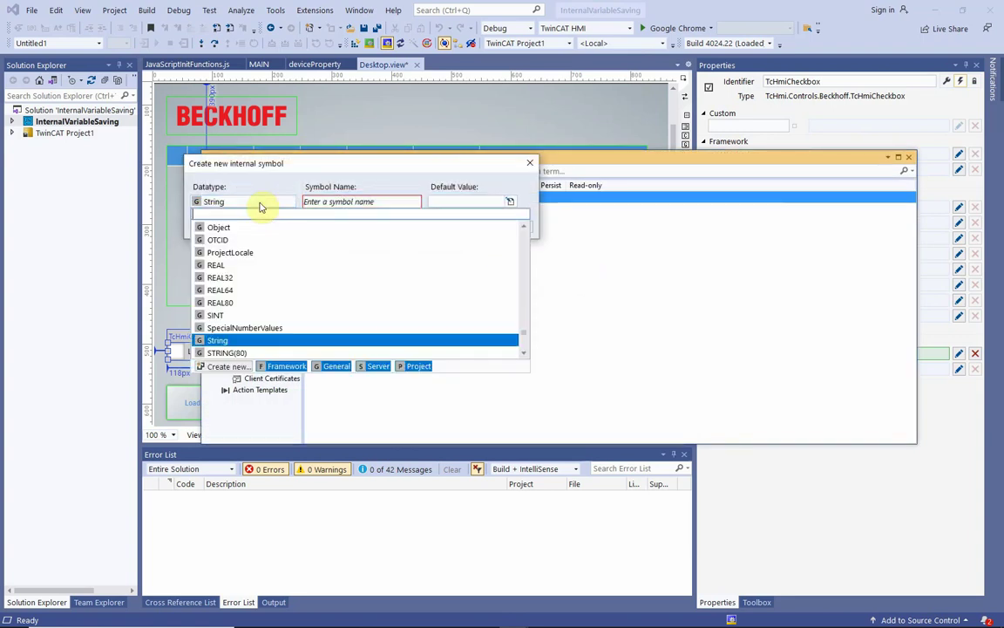
pyautogui.write('obje')
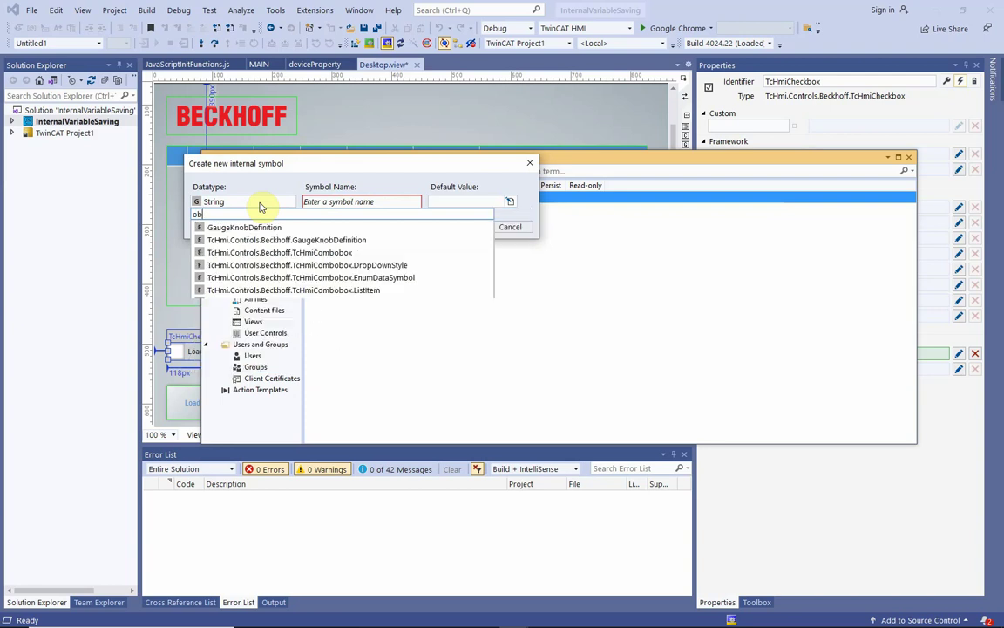
pyautogui.click(227, 277)
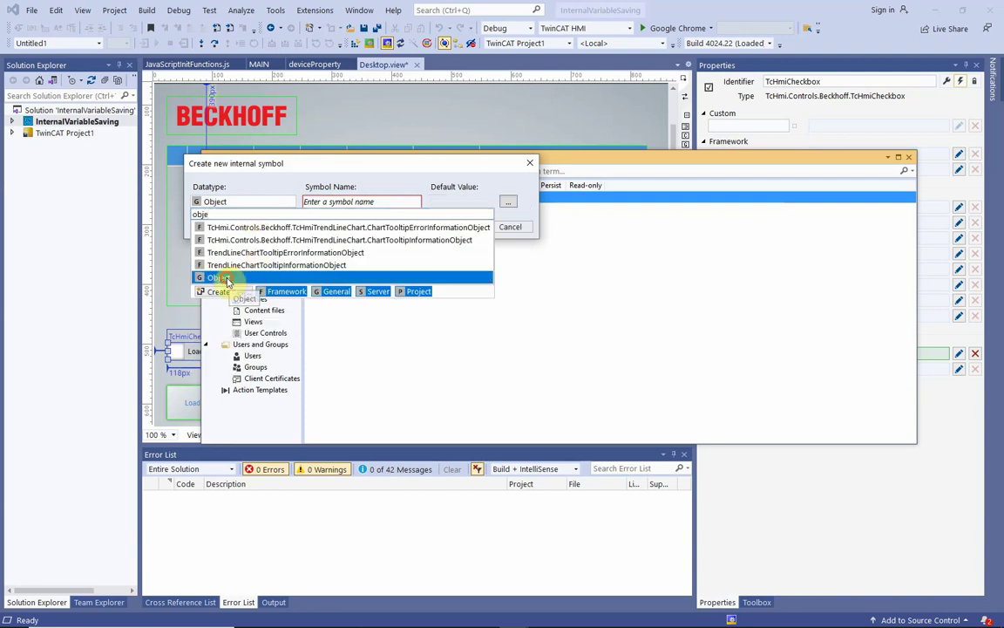
pyautogui.click(381, 203)
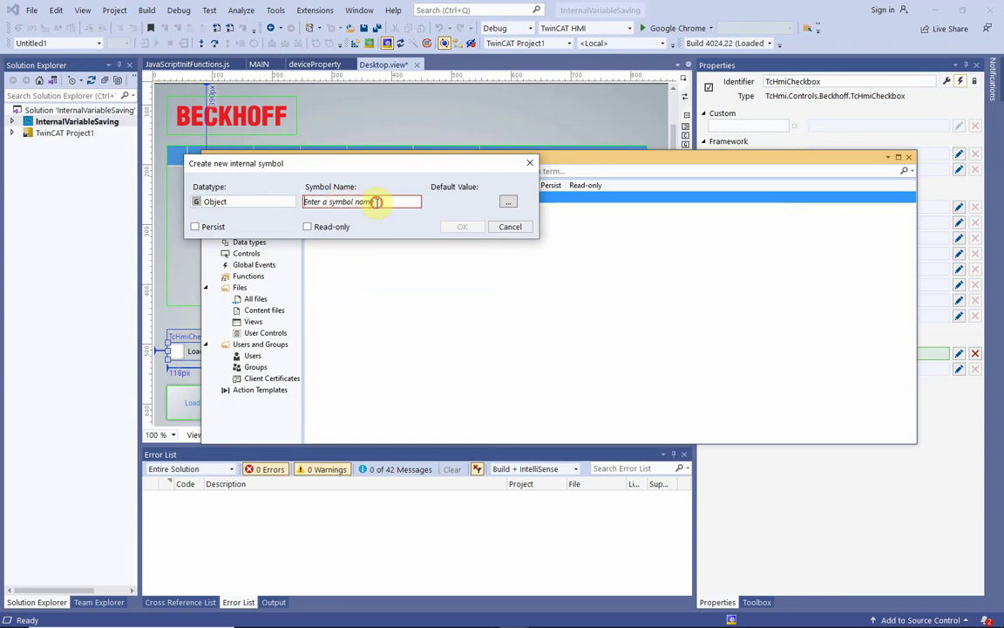
pyautogui.write('DeviceInternalData')
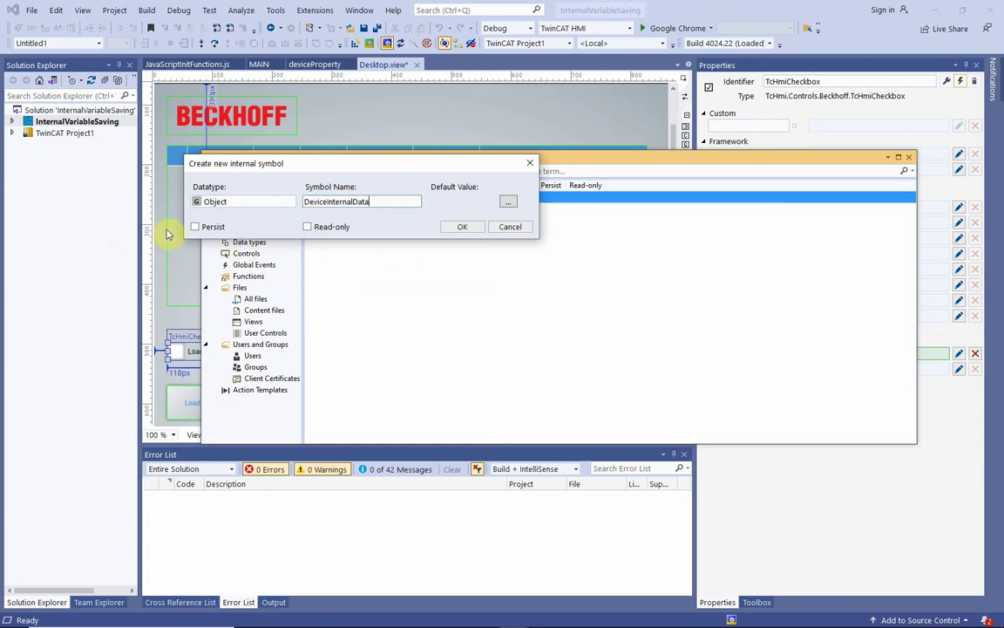
pyautogui.click(197, 227)
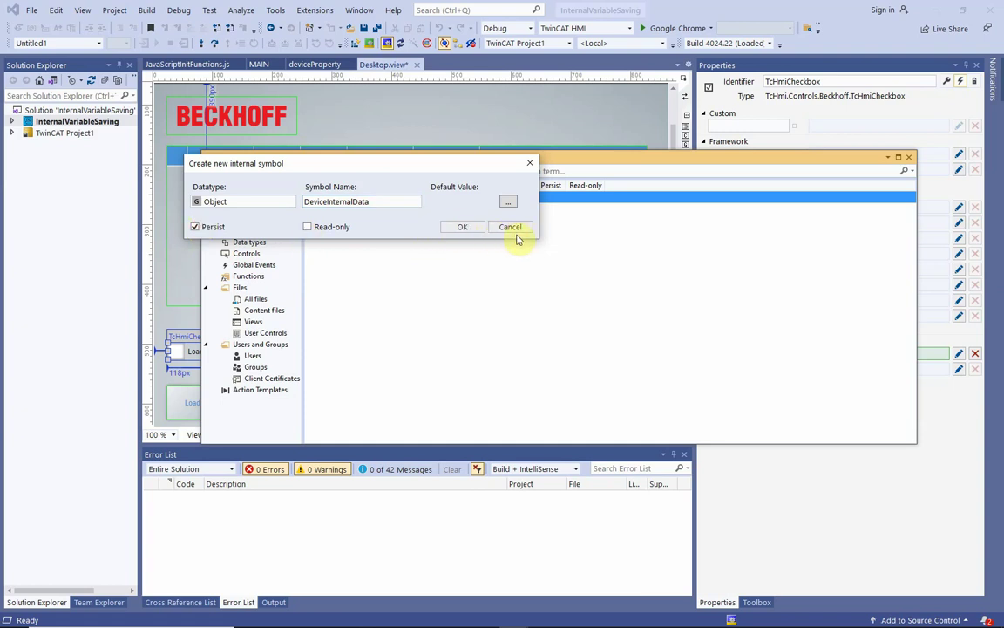
# Give the DeviceInternalData symbol an object default value and create the symbol
pyautogui.click(510, 204)
pyautogui.click(293, 206)
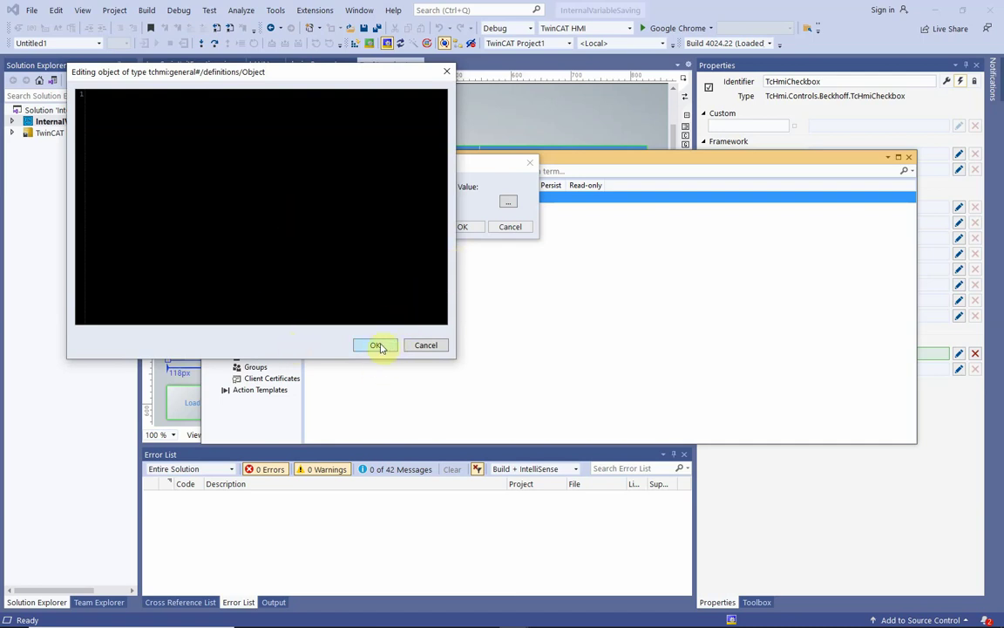
pyautogui.click(376, 345)
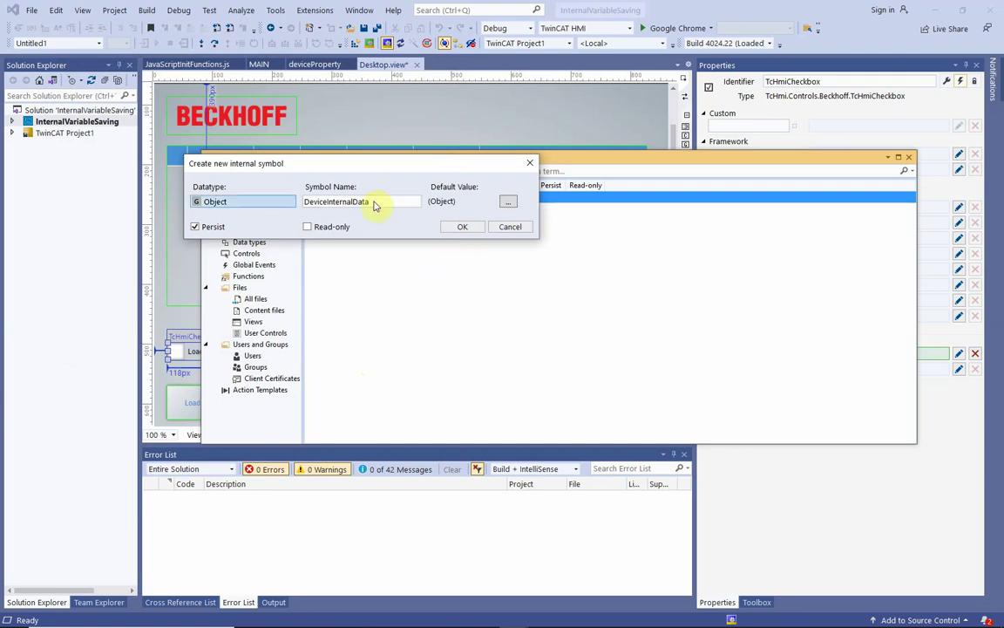
pyautogui.click(459, 226)
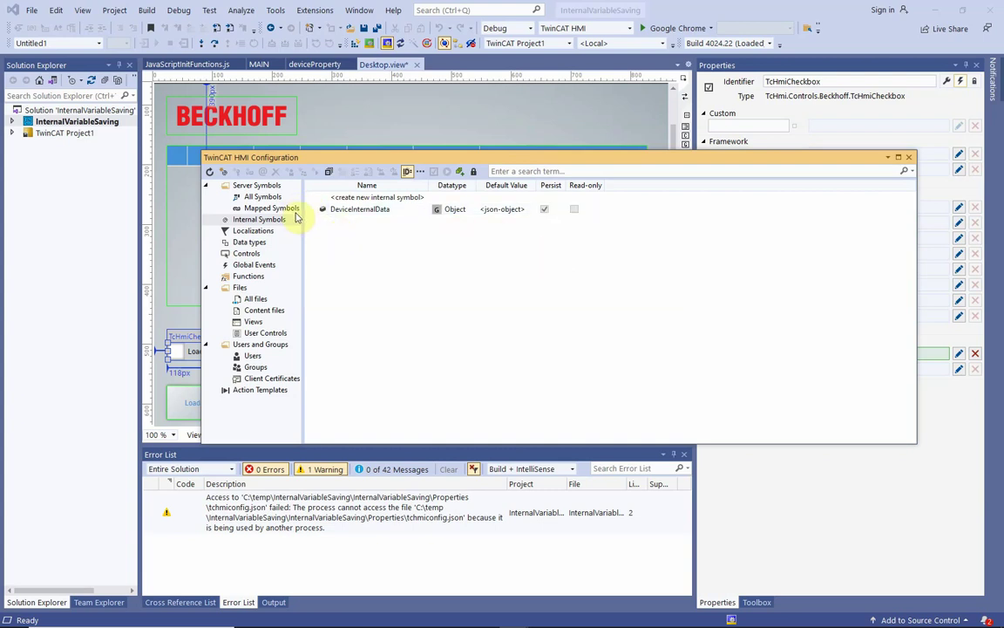
# Create a persistent internal symbol named loadFromPLC with datatype Boolean and default value False
pyautogui.doubleClick(336, 197)
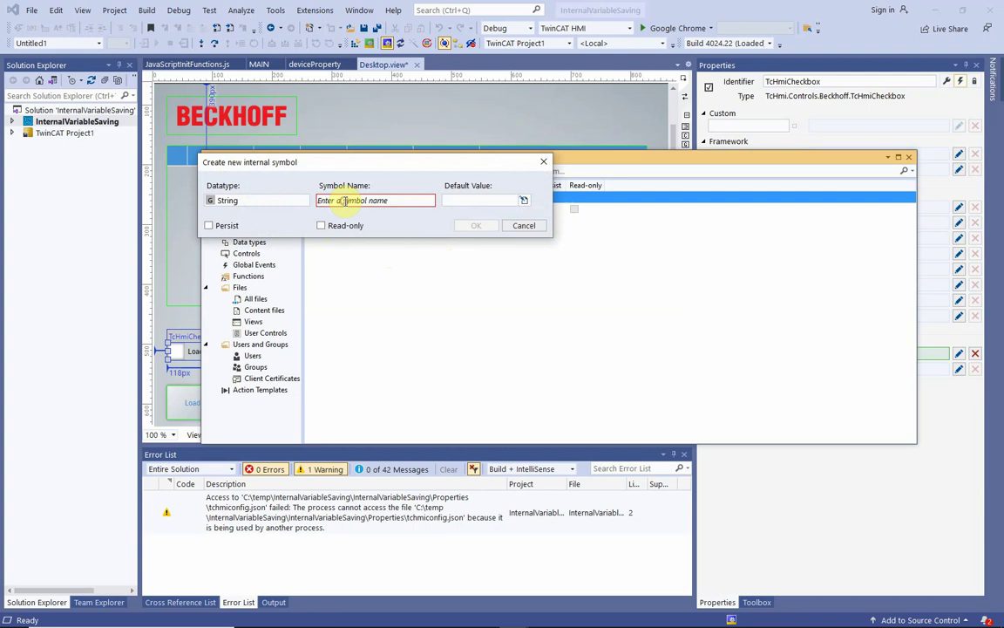
pyautogui.click(345, 199)
pyautogui.write('loadFromPLC')
pyautogui.click(209, 225)
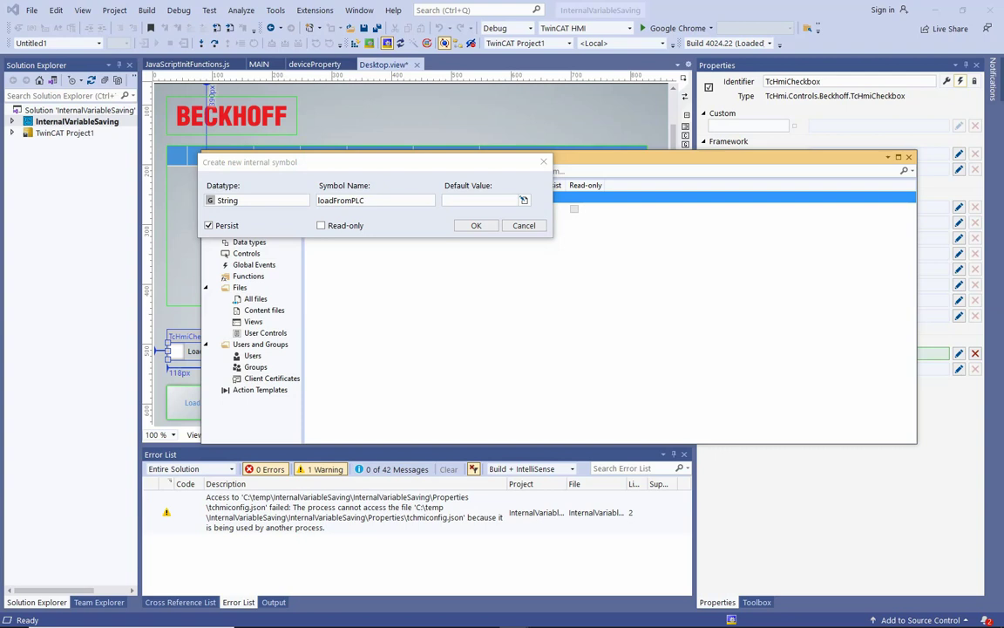
pyautogui.click(264, 200)
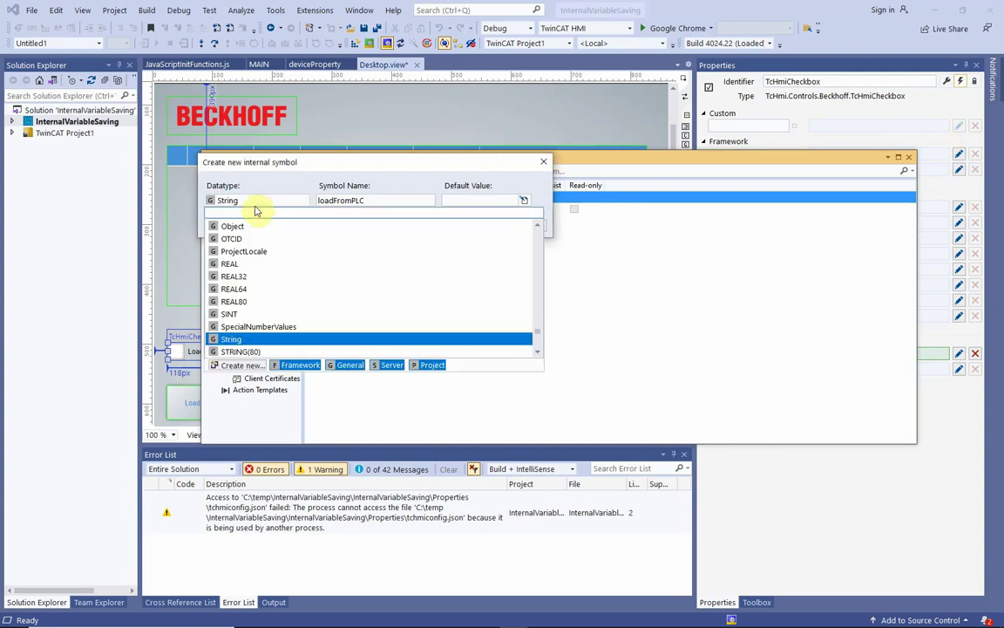
pyautogui.click(259, 211)
pyautogui.write('boolean')
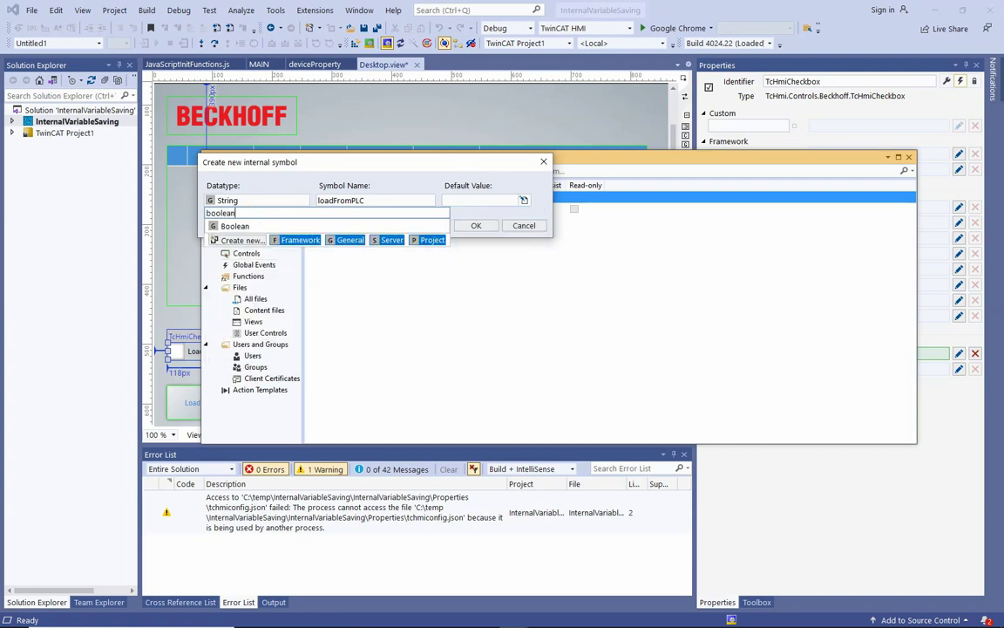
pyautogui.click(235, 225)
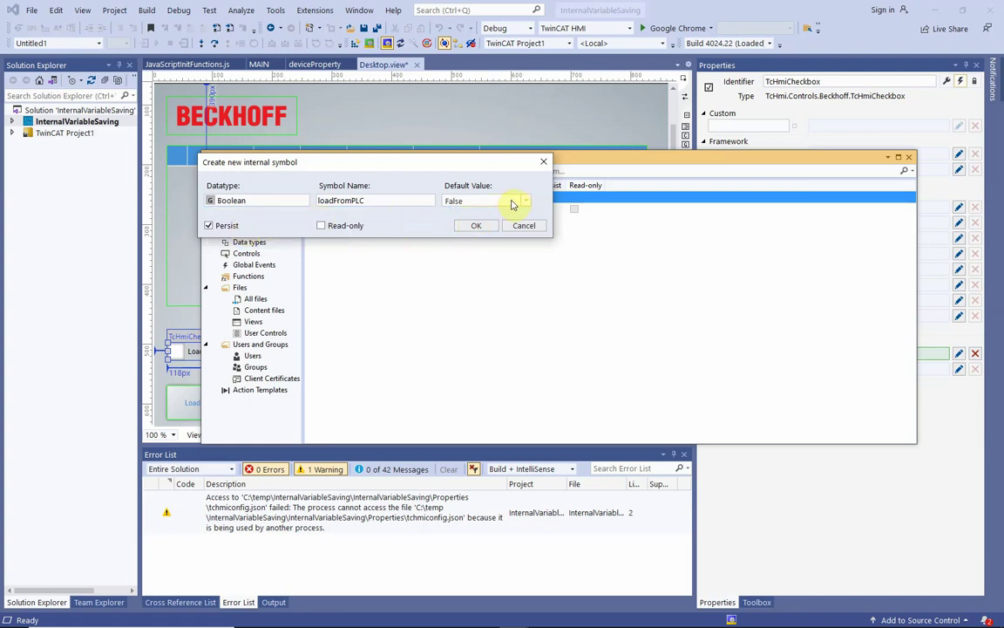
pyautogui.click(474, 226)
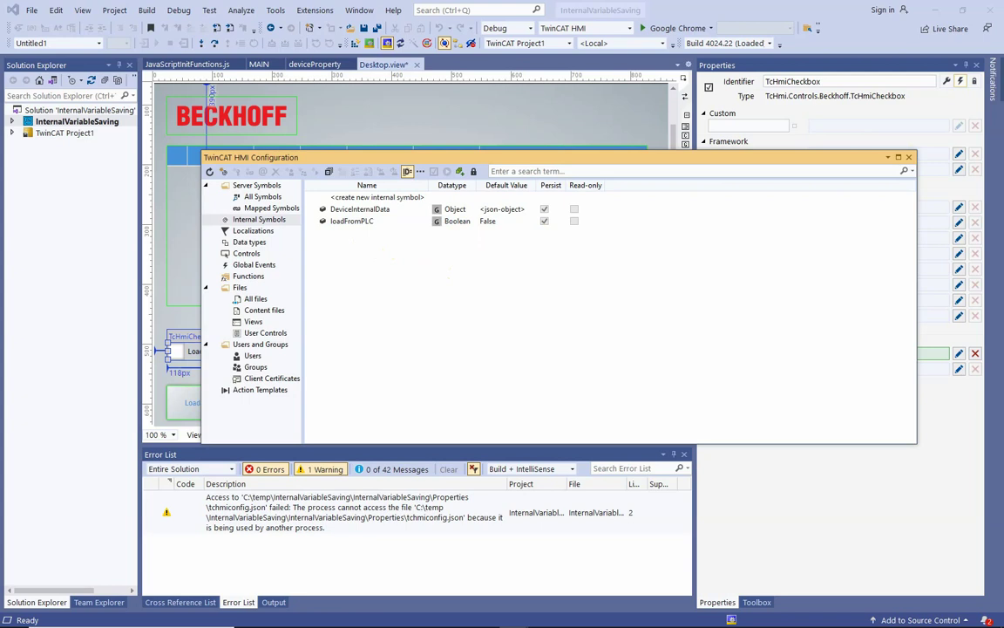
# Create a persistent internal symbol named SimpleInt with datatype INT16 and default value -99
pyautogui.doubleClick(387, 199)
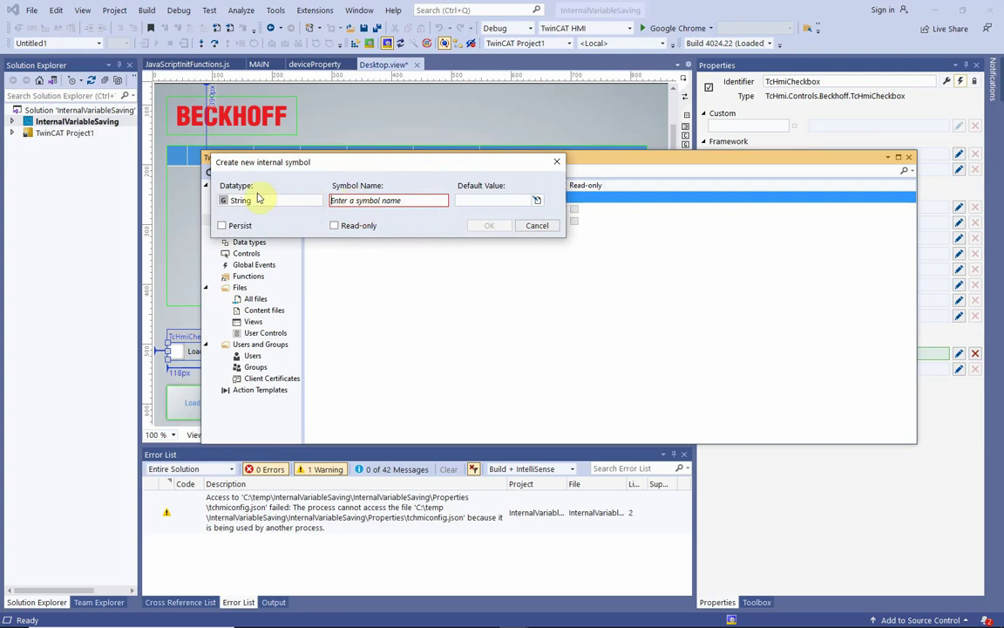
pyautogui.click(266, 201)
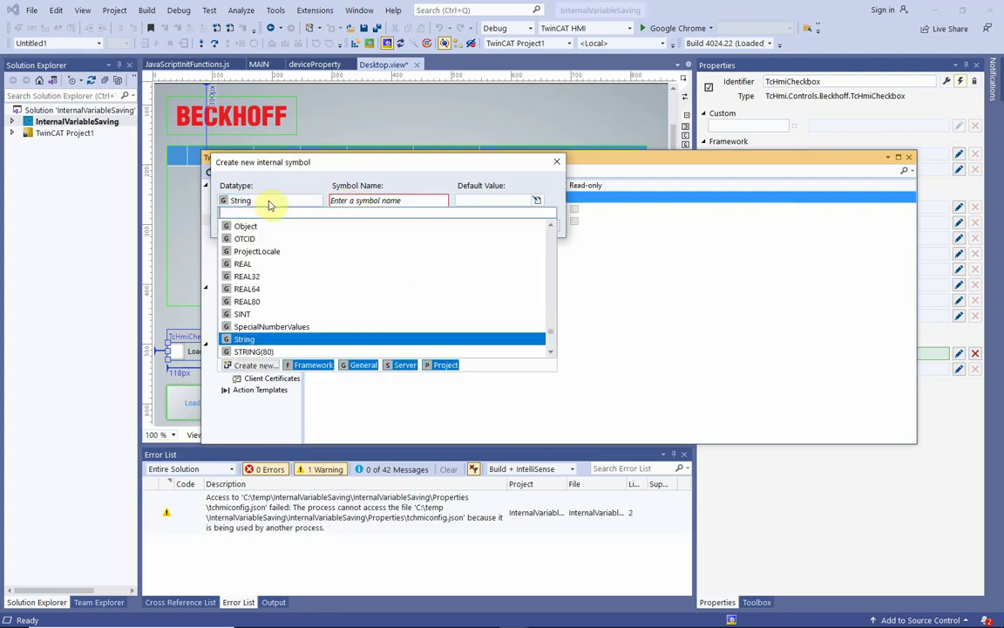
pyautogui.write('int')
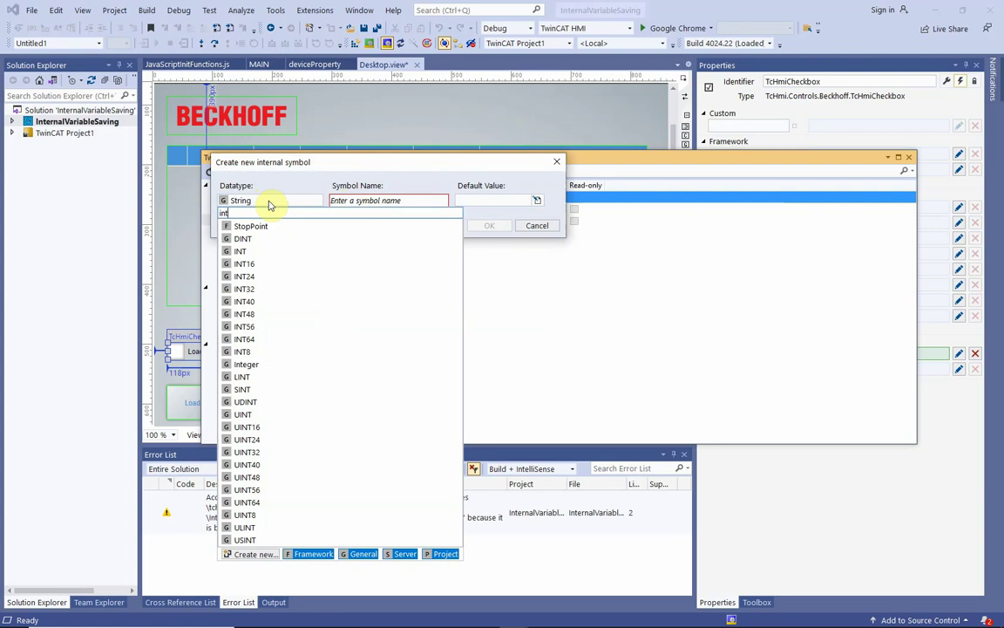
pyautogui.write('16')
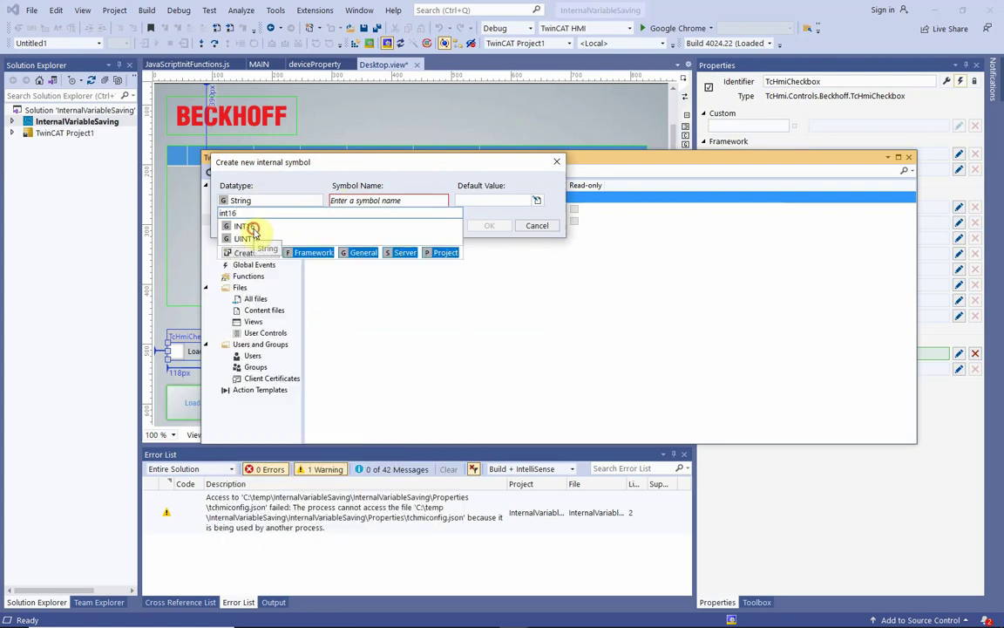
pyautogui.click(248, 227)
pyautogui.click(419, 202)
pyautogui.write('SimpleInt')
pyautogui.click(237, 225)
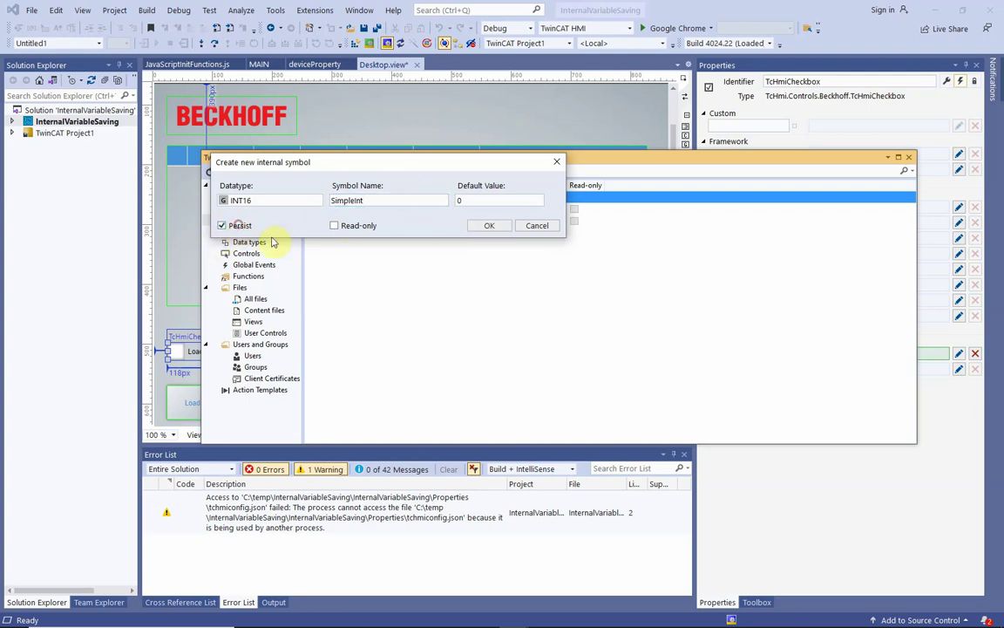
pyautogui.doubleClick(472, 201)
pyautogui.click(484, 229)
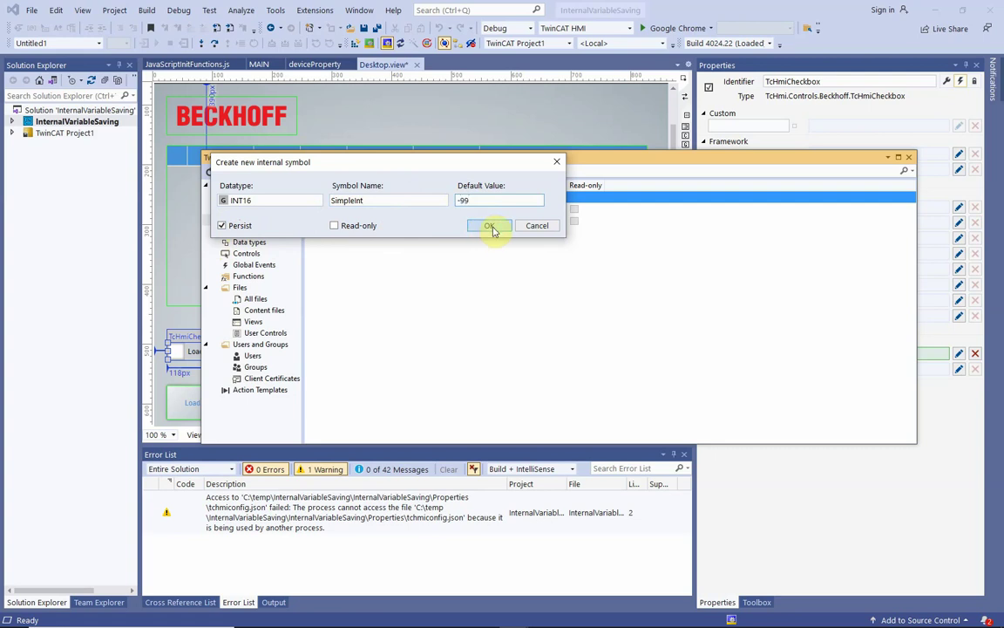
pyautogui.click(489, 226)
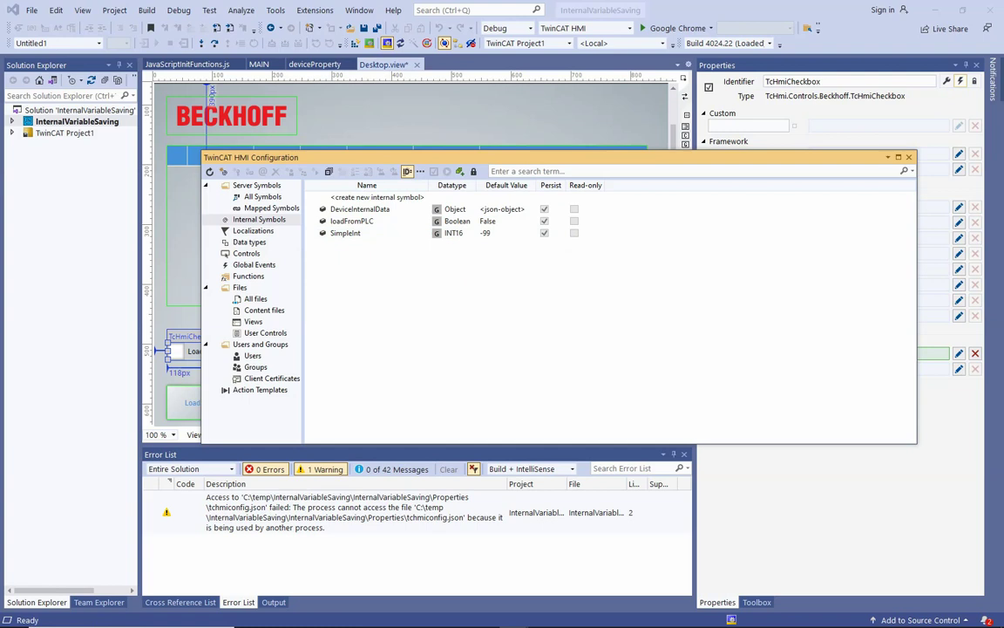
# Create a persistent server symbol named ServerSymbolInt with datatype INT and default value -99 under Mapped Symbols
pyautogui.click(271, 207)
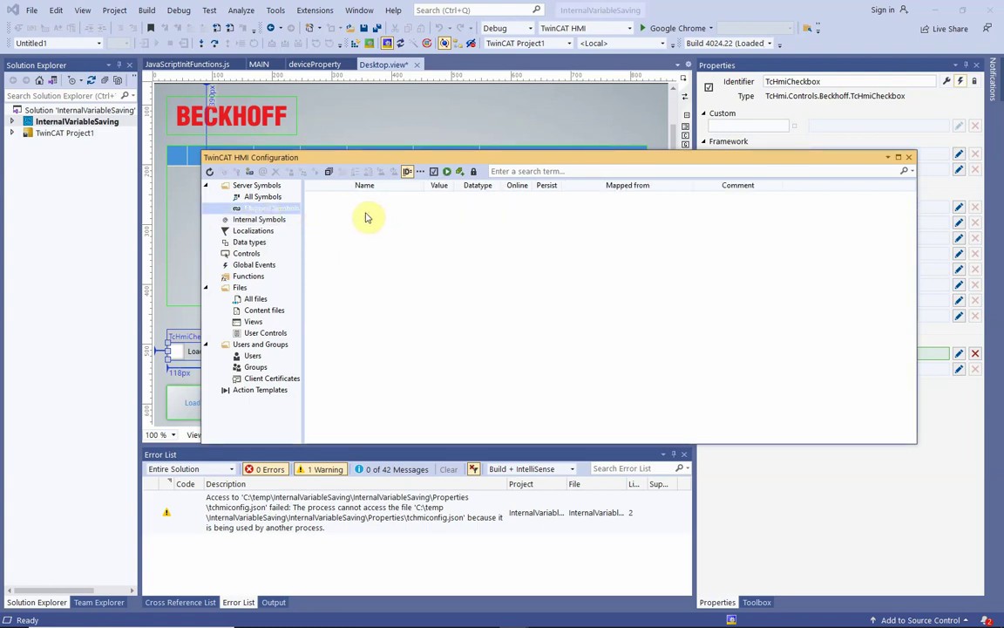
pyautogui.rightClick(366, 216)
pyautogui.press('Escape')
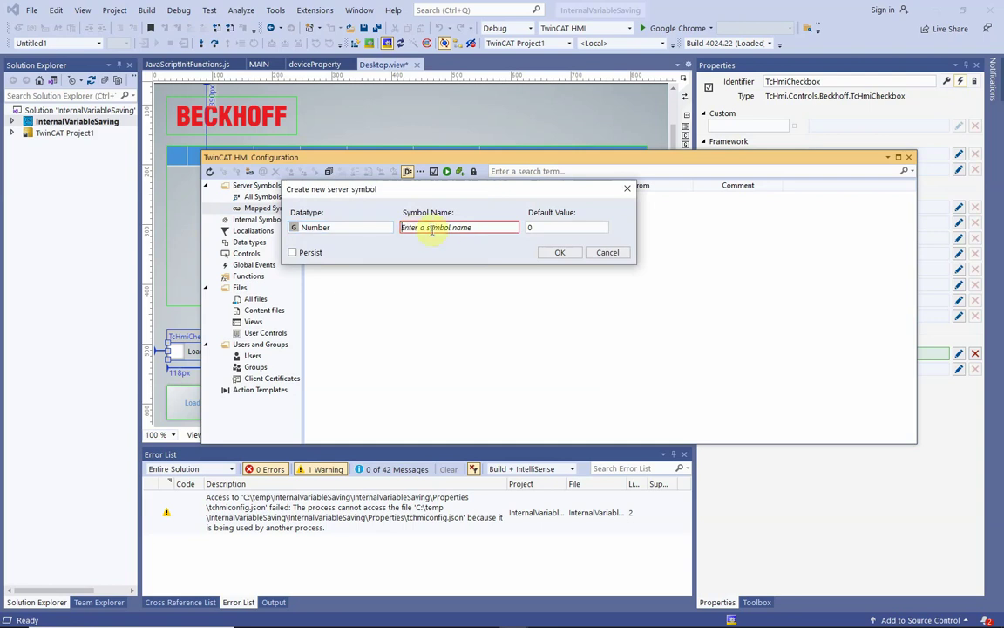
pyautogui.write('ServerSymbolInt')
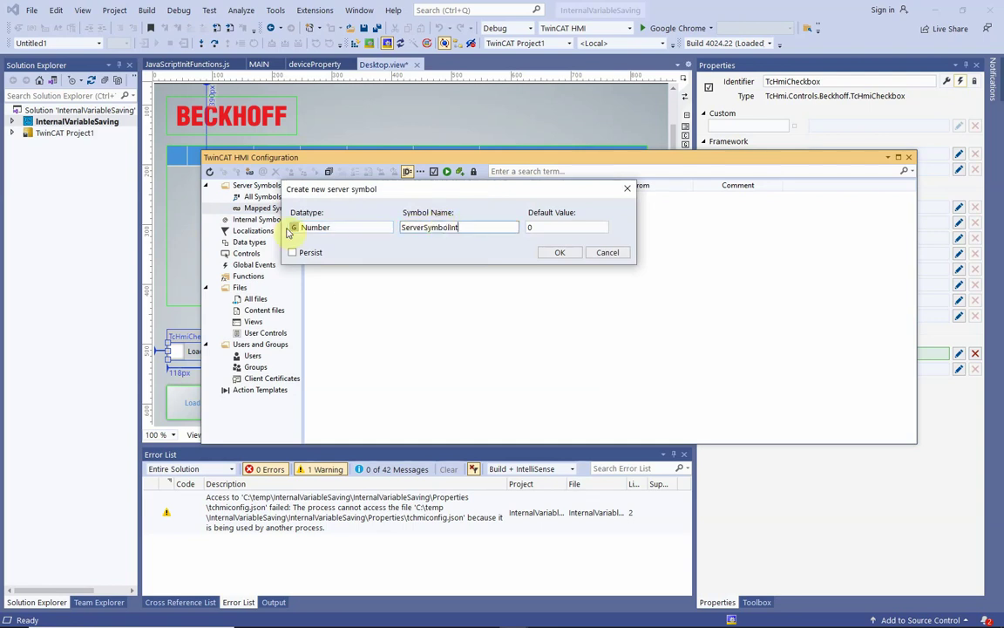
pyautogui.hotkey('ctrl', 'a')
pyautogui.click(325, 231)
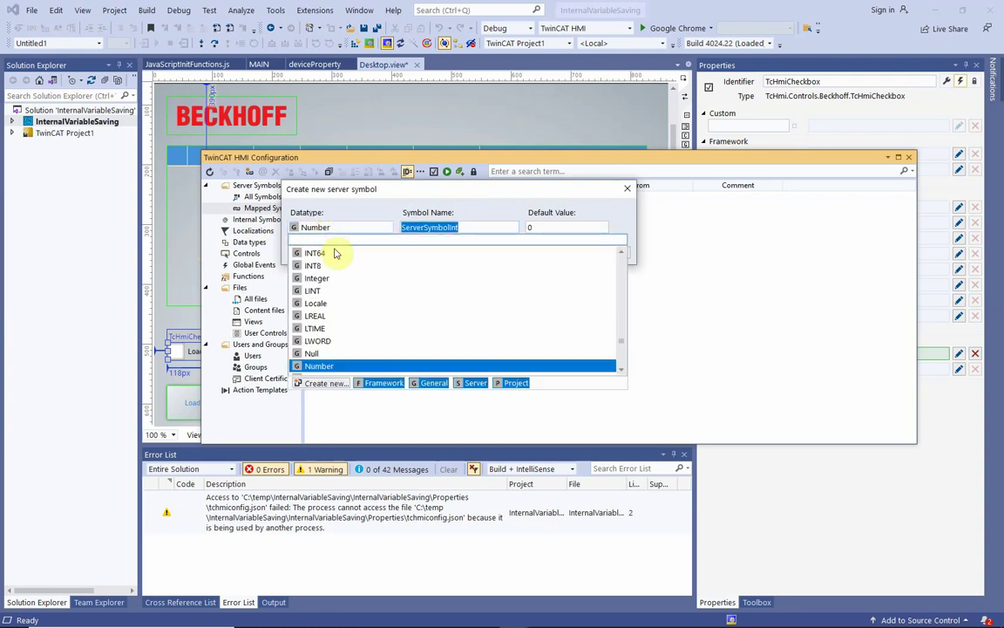
pyautogui.write('int')
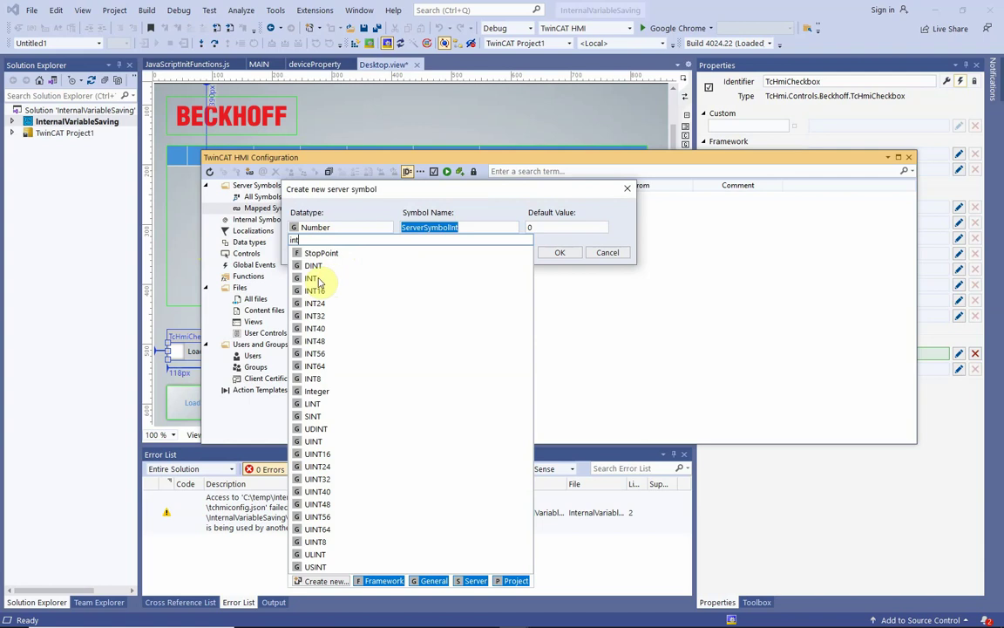
pyautogui.click(312, 277)
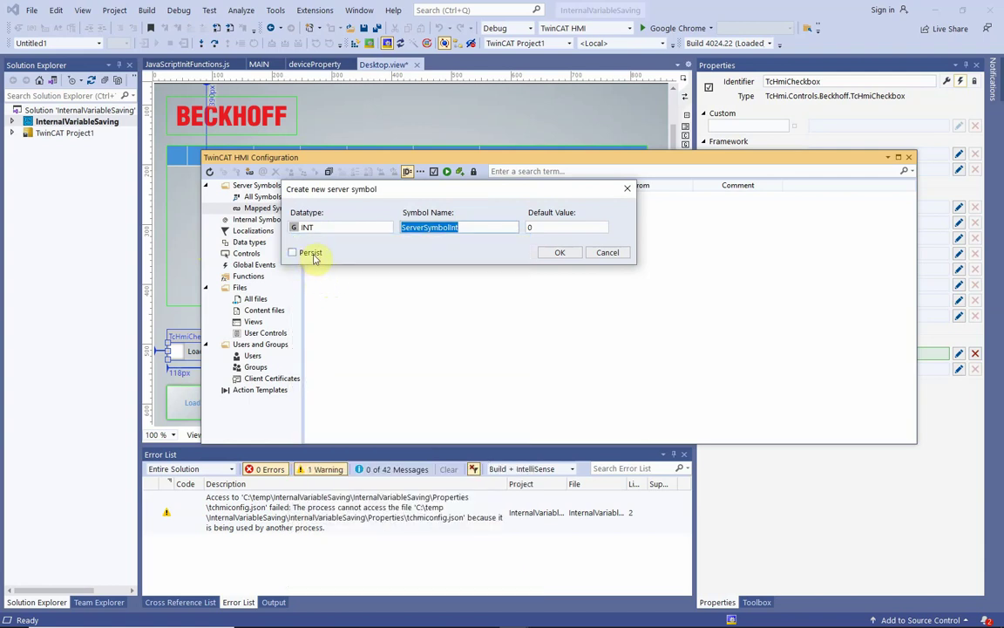
pyautogui.click(307, 253)
pyautogui.doubleClick(546, 228)
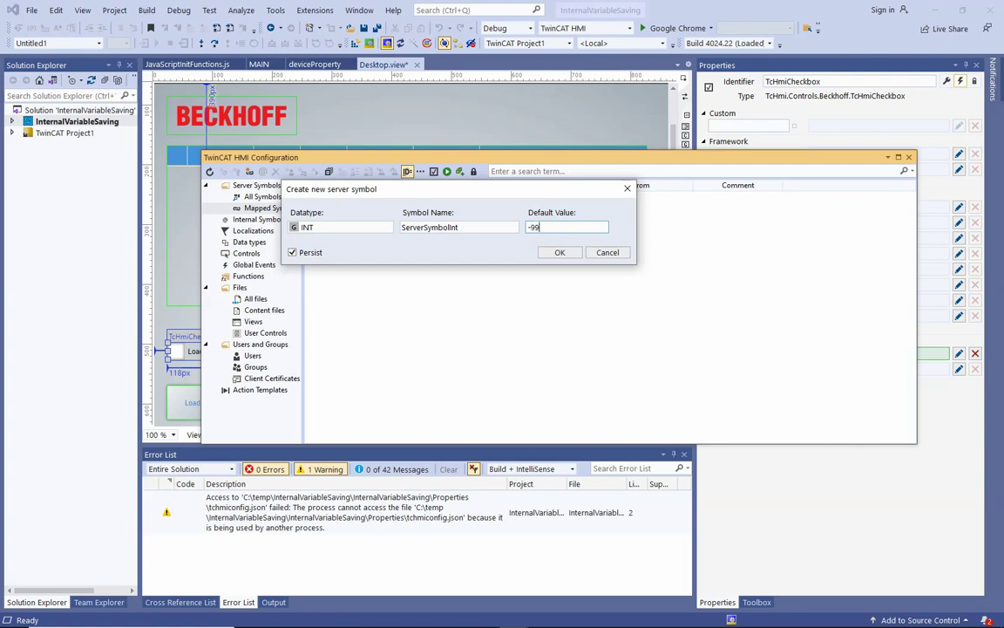
pyautogui.click(562, 252)
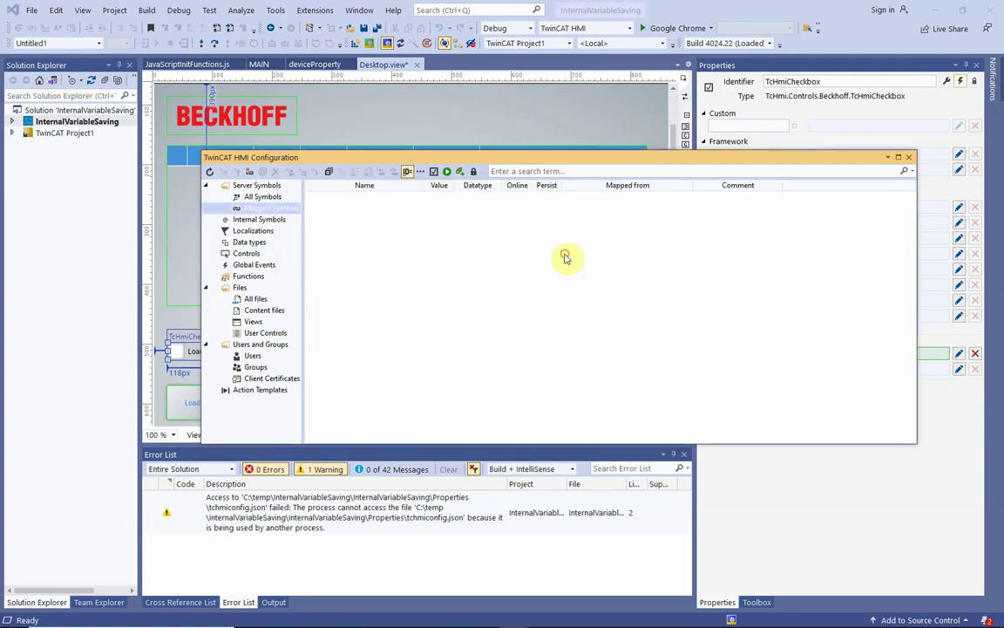
# Close the HMI configuration and add a Condition step to the checkbox's onToggleStateChanged event actions
pyautogui.click(909, 159)
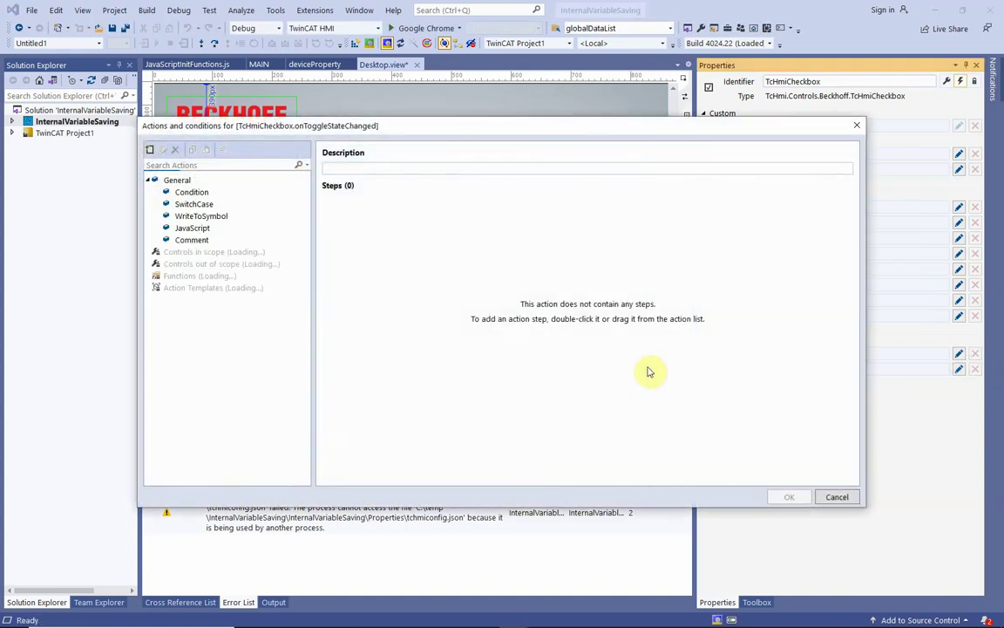
pyautogui.doubleClick(192, 191)
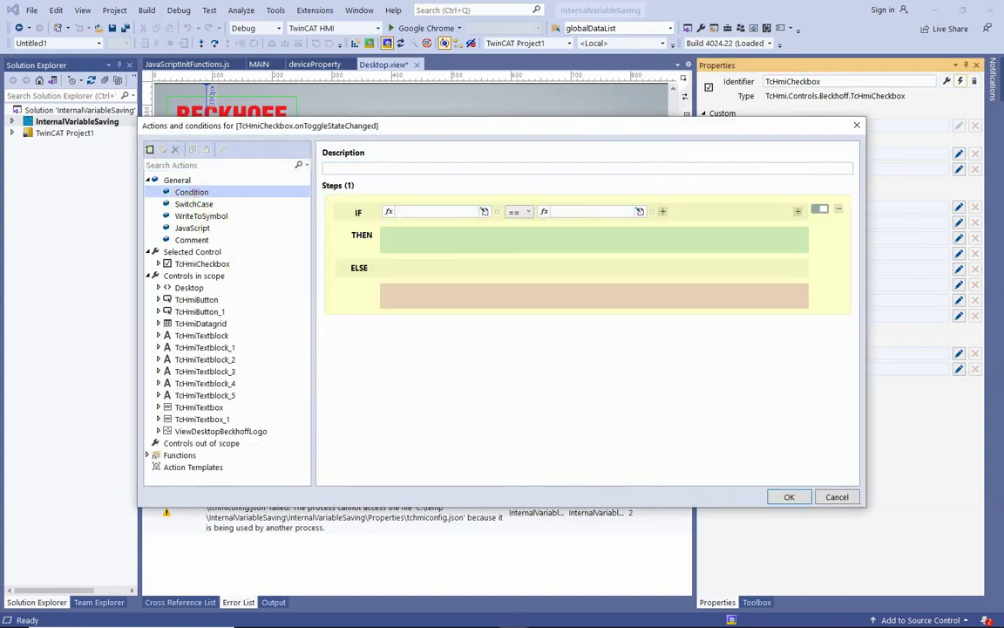
pyautogui.click(789, 497)
# Open the Real-Time settings under SYSTEM in TwinCAT Project1 and read the available cores from the target
pyautogui.click(14, 134)
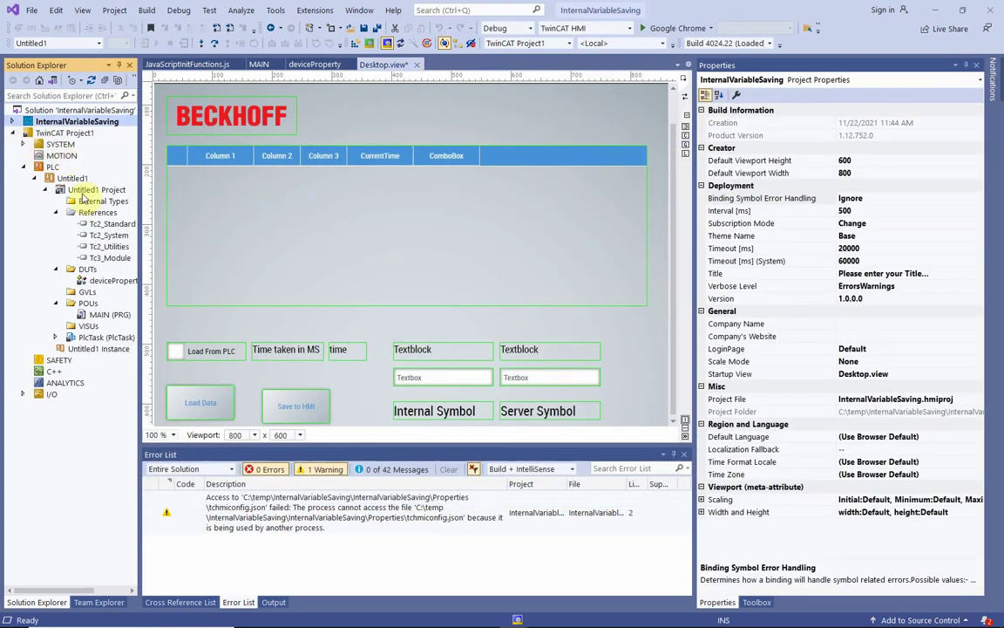
pyautogui.click(61, 145)
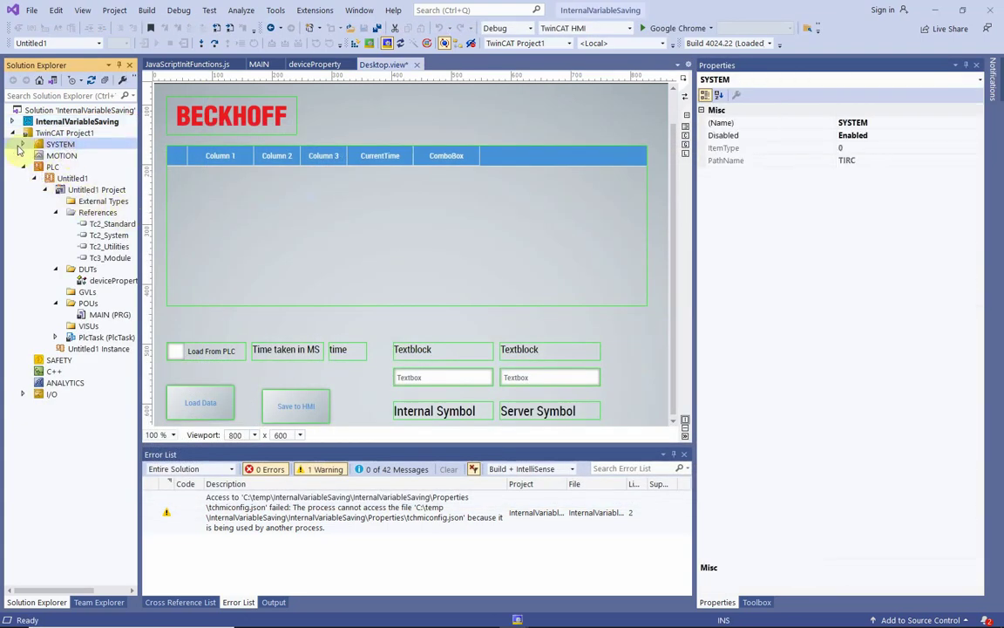
pyautogui.click(23, 143)
pyautogui.doubleClick(70, 167)
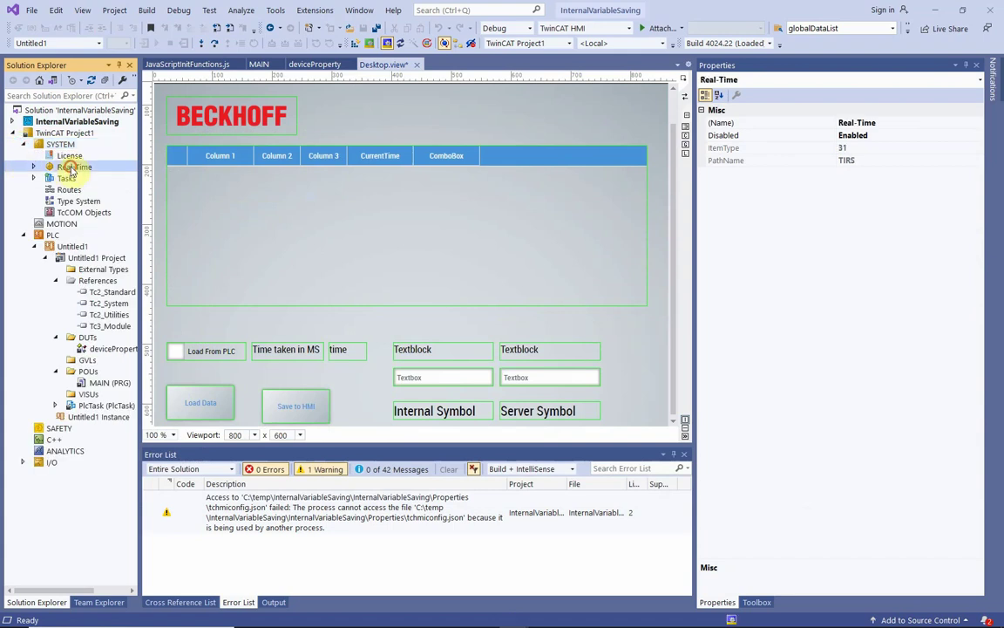
pyautogui.click(361, 163)
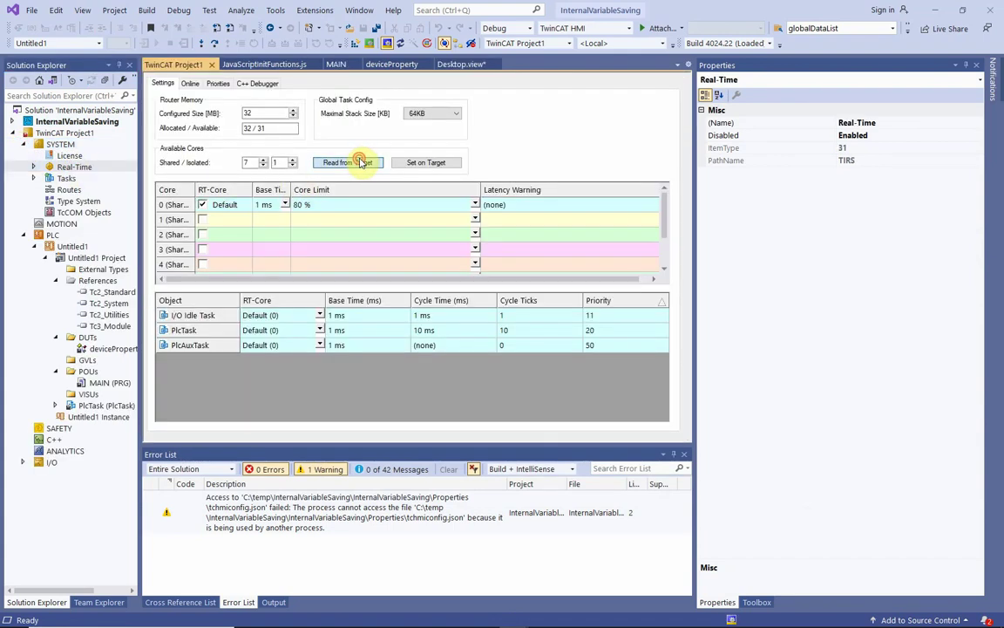
# Try to activate the configuration, cancel the attempt, and set the solution platform to TwinCAT RT (x64)
pyautogui.click(356, 44)
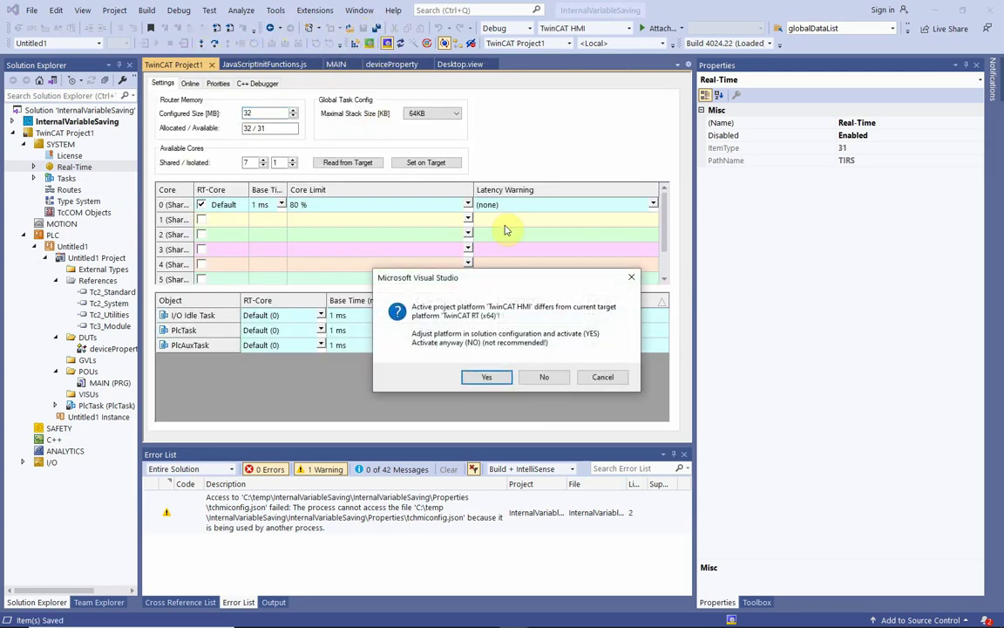
pyautogui.click(591, 377)
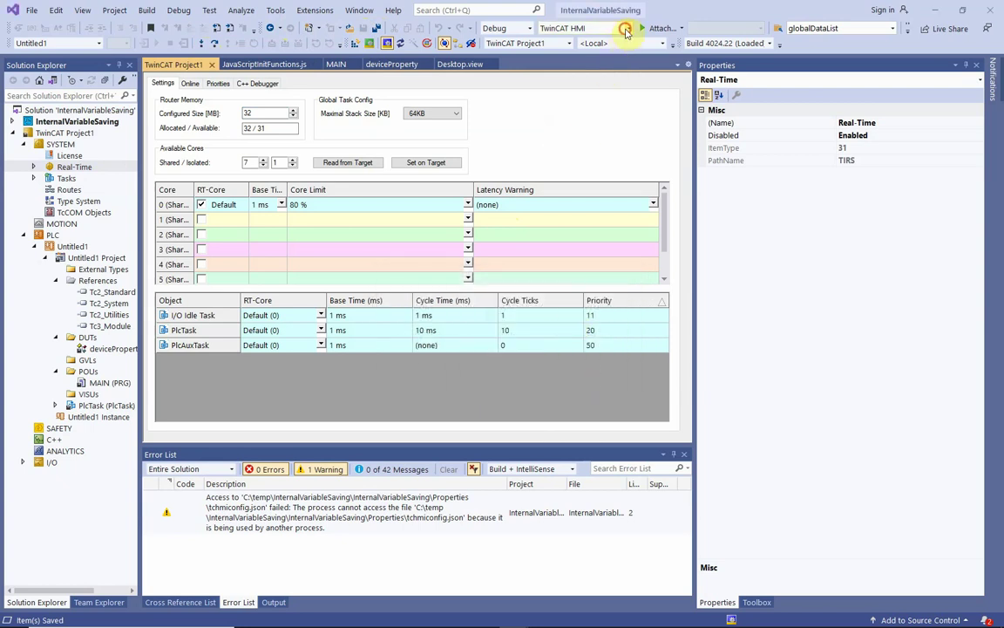
pyautogui.click(577, 28)
pyautogui.click(572, 79)
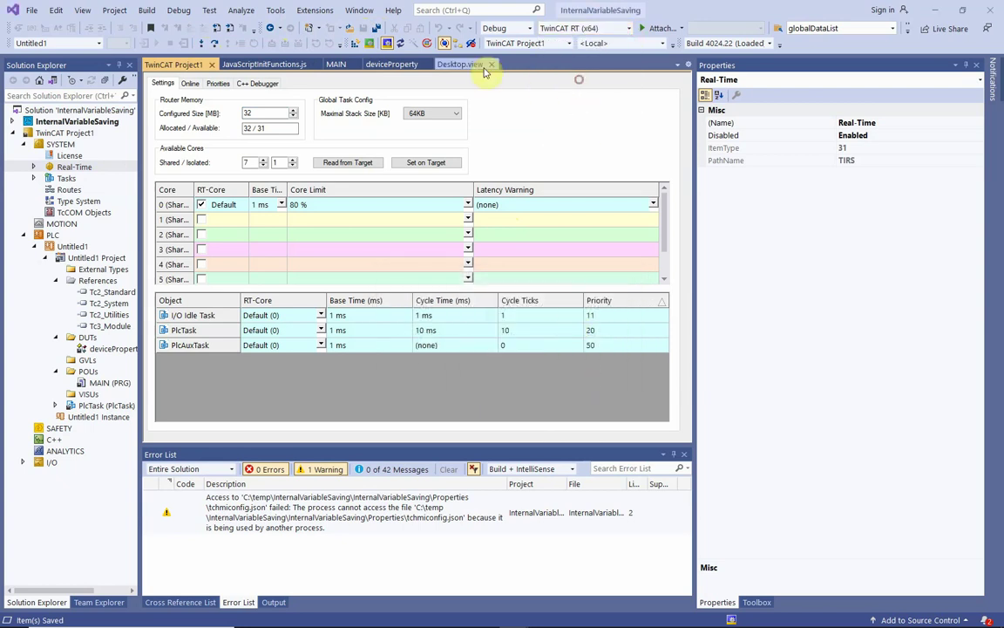
# Activate TwinCAT Project1 on the local target with PLC boot project autostart and restart TwinCAT in Run Mode
pyautogui.click(358, 45)
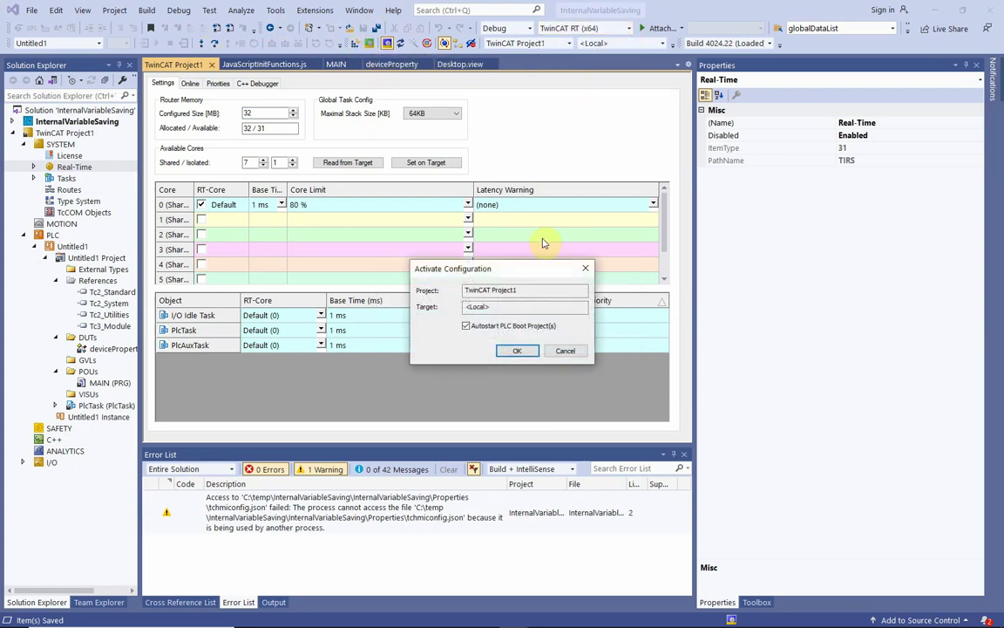
pyautogui.click(512, 349)
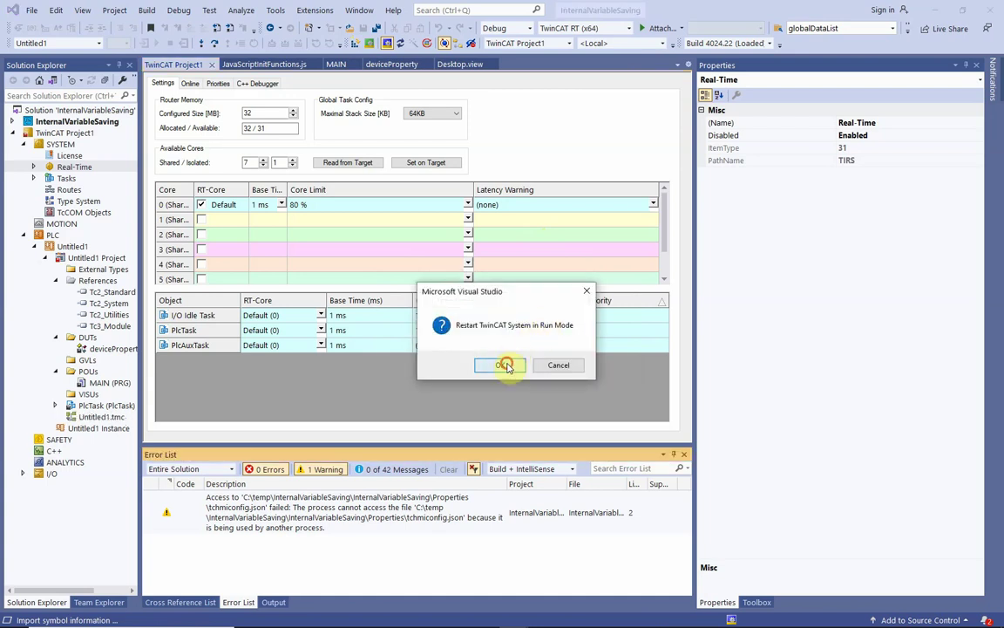
pyautogui.click(512, 364)
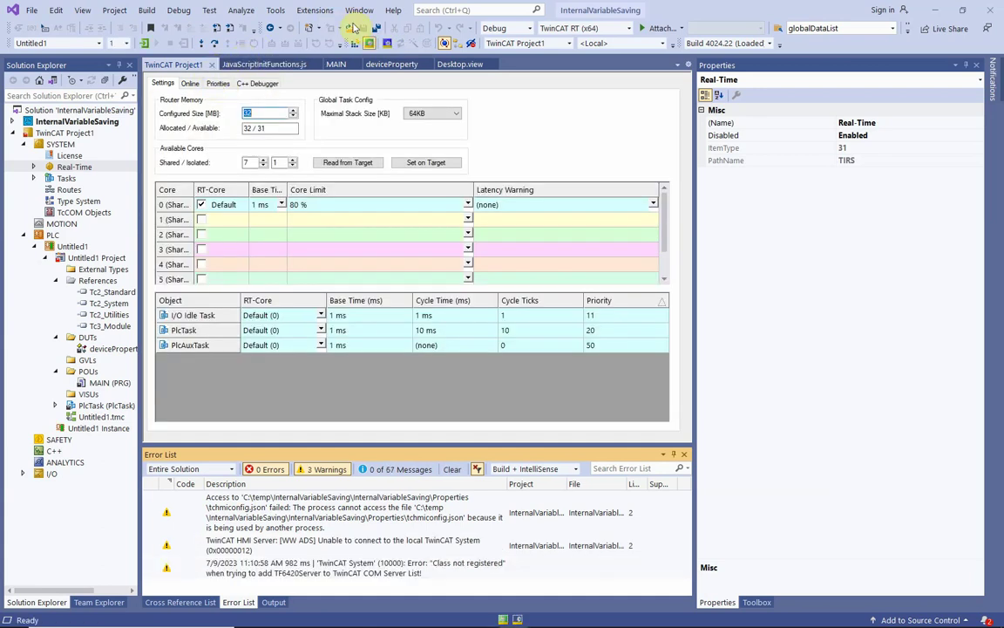
# Collapse TwinCAT Project1, expand the InternalVariableSaving project, and set the solution platform back to TwinCAT HMI
pyautogui.click(64, 122)
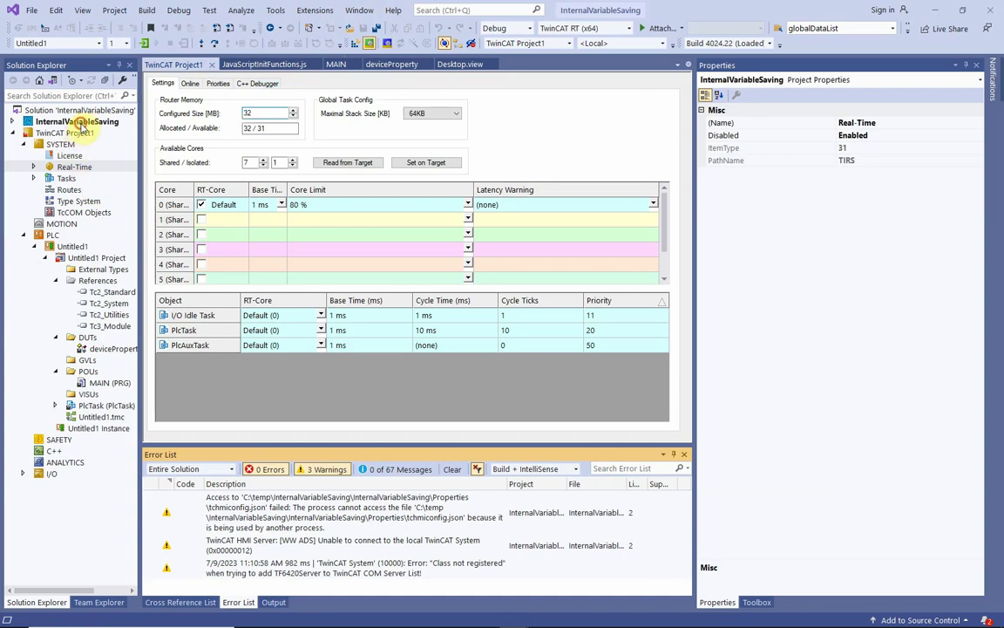
pyautogui.click(22, 132)
pyautogui.click(13, 121)
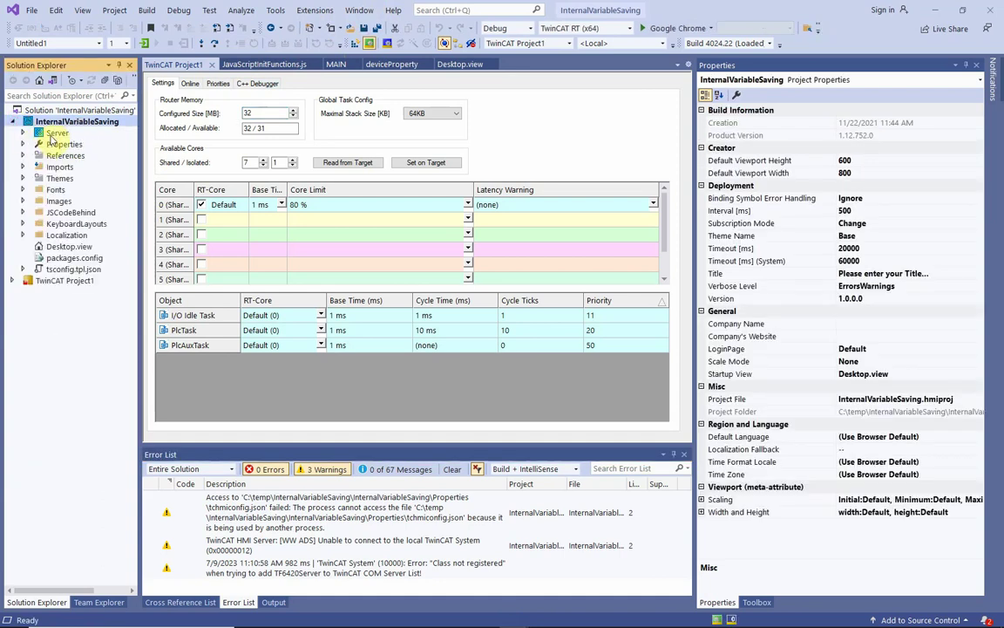
pyautogui.click(313, 10)
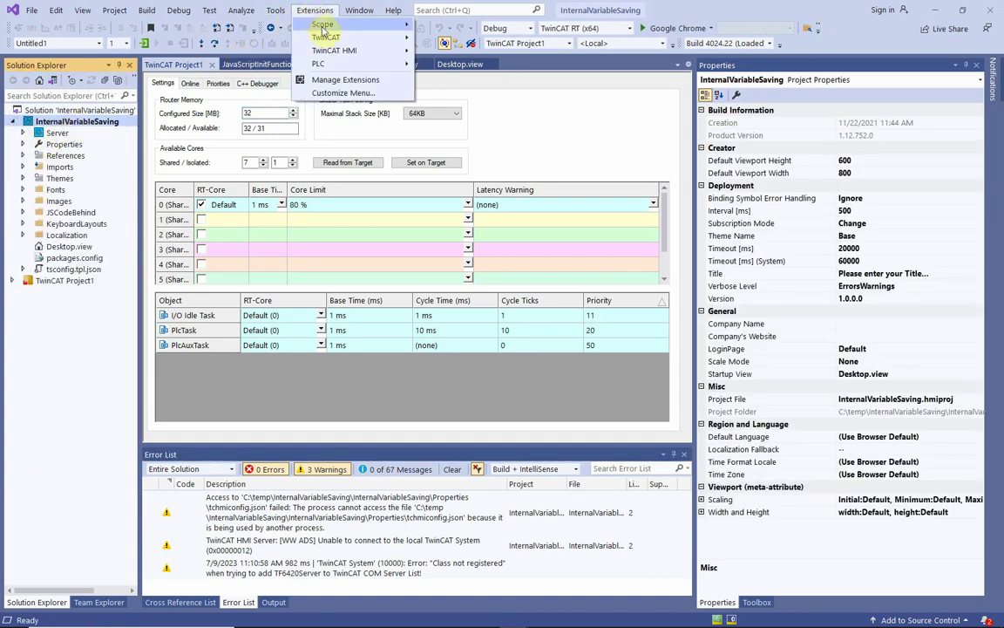
pyautogui.click(626, 28)
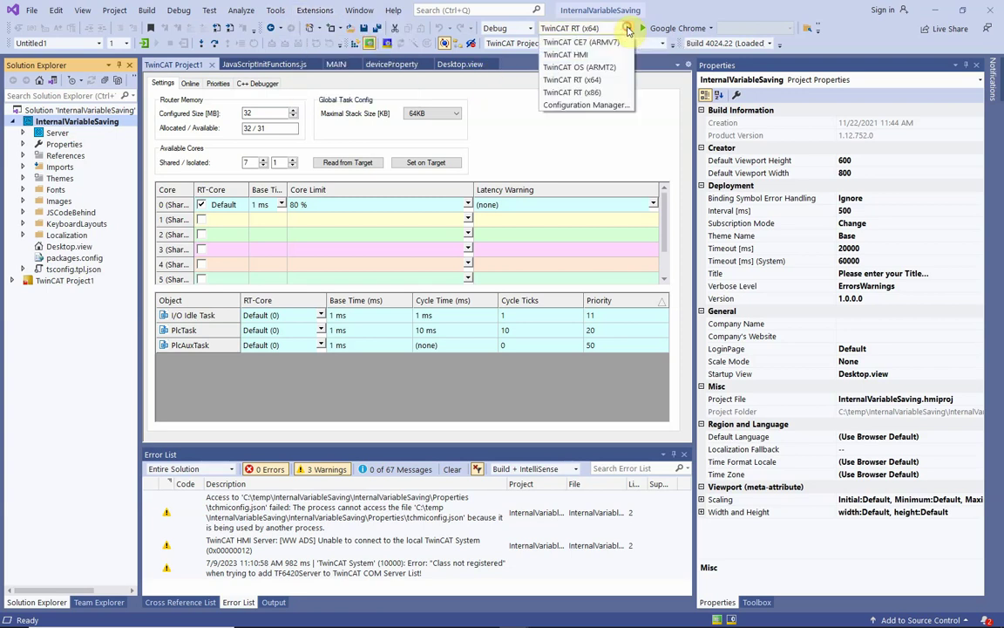
pyautogui.click(586, 55)
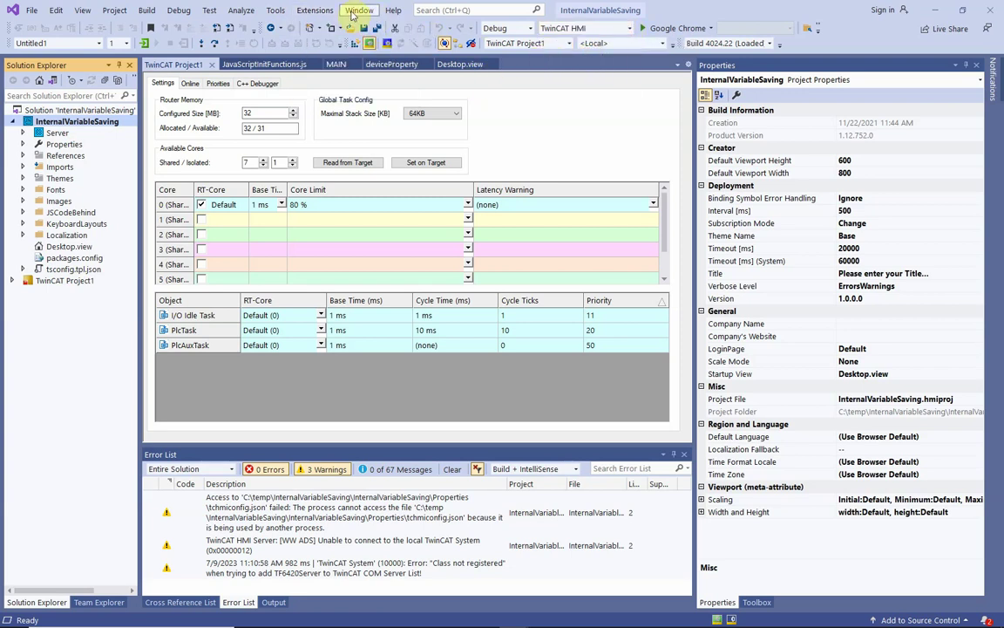
# Open the TwinCAT HMI Configuration window for the InternalVariableSaving project
pyautogui.click(314, 10)
pyautogui.moveTo(340, 50)
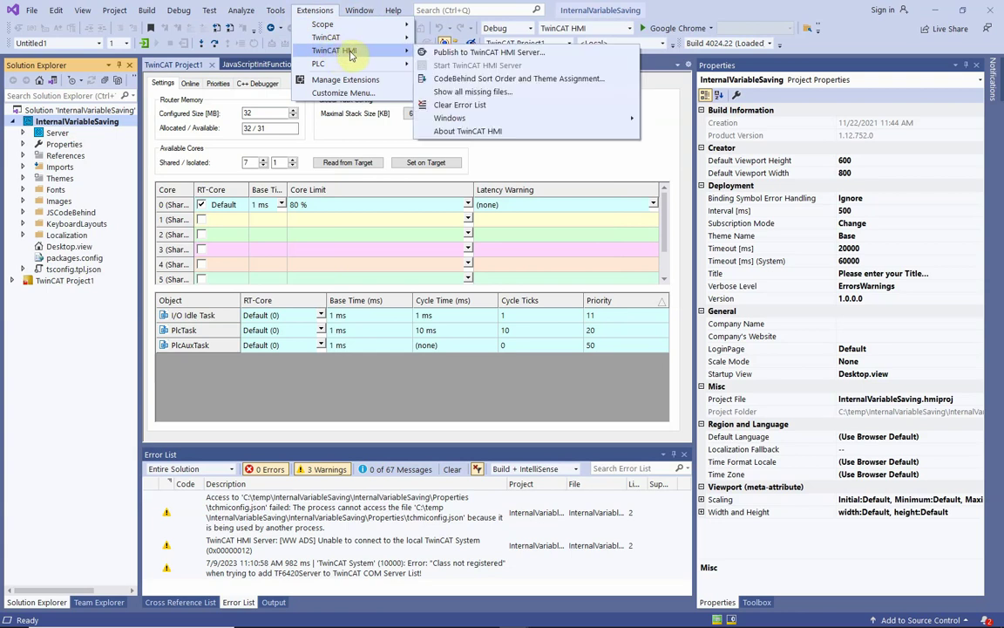
pyautogui.moveTo(605, 119)
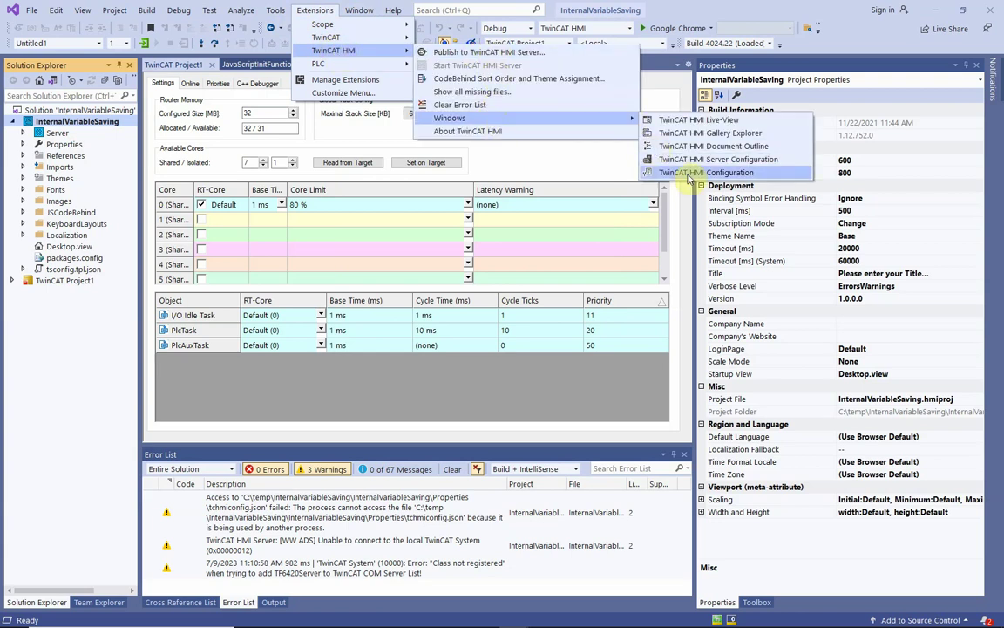
pyautogui.click(742, 173)
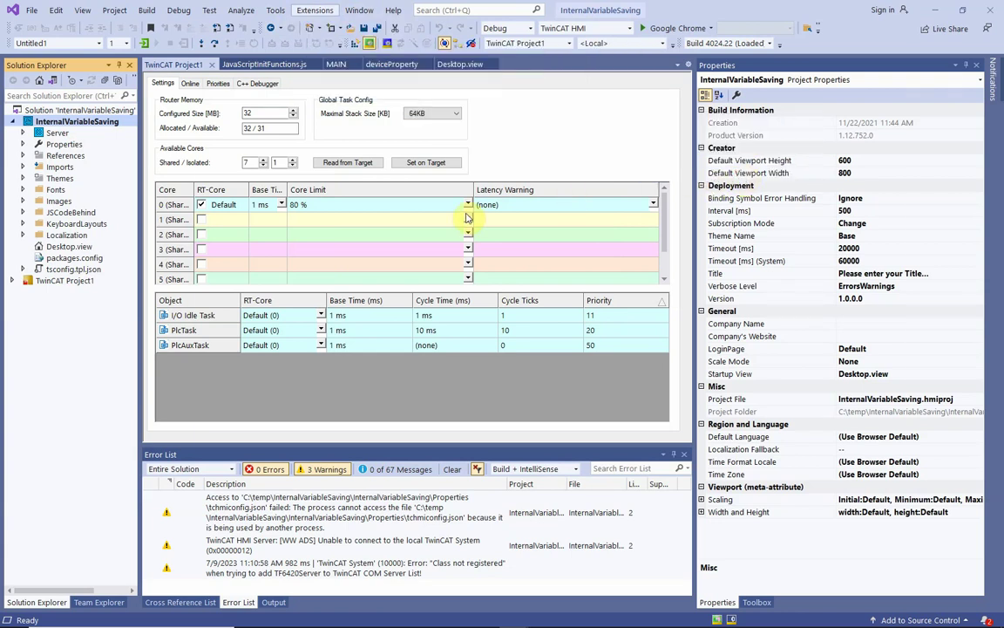
# Show all server symbols, expand ADS, PLC1 and MAIN, and widen the Name column to read the full symbol names
pyautogui.click(253, 200)
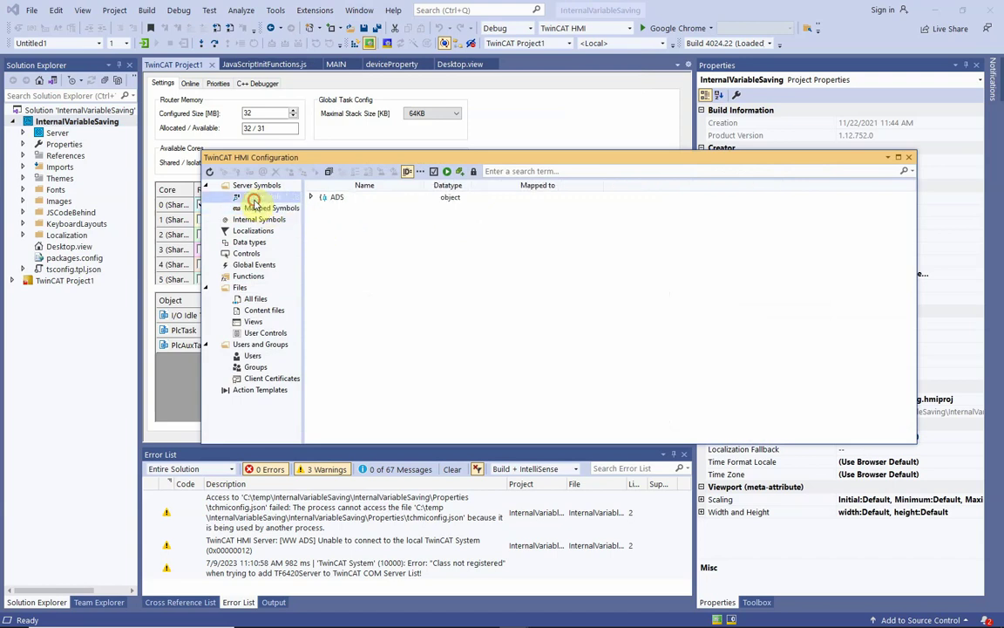
pyautogui.click(365, 197)
pyautogui.click(312, 198)
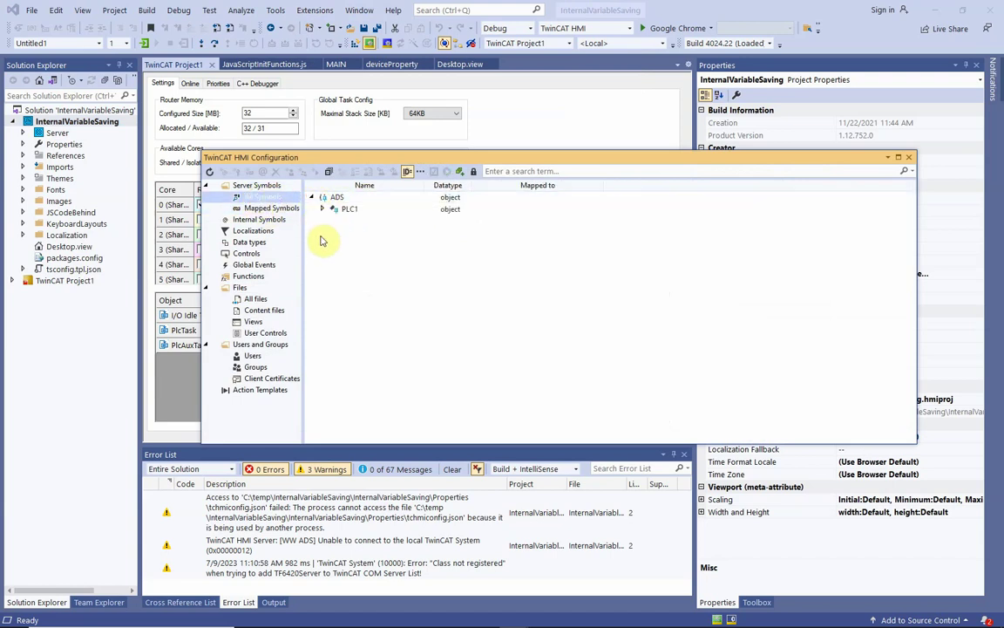
pyautogui.click(325, 209)
pyautogui.click(324, 209)
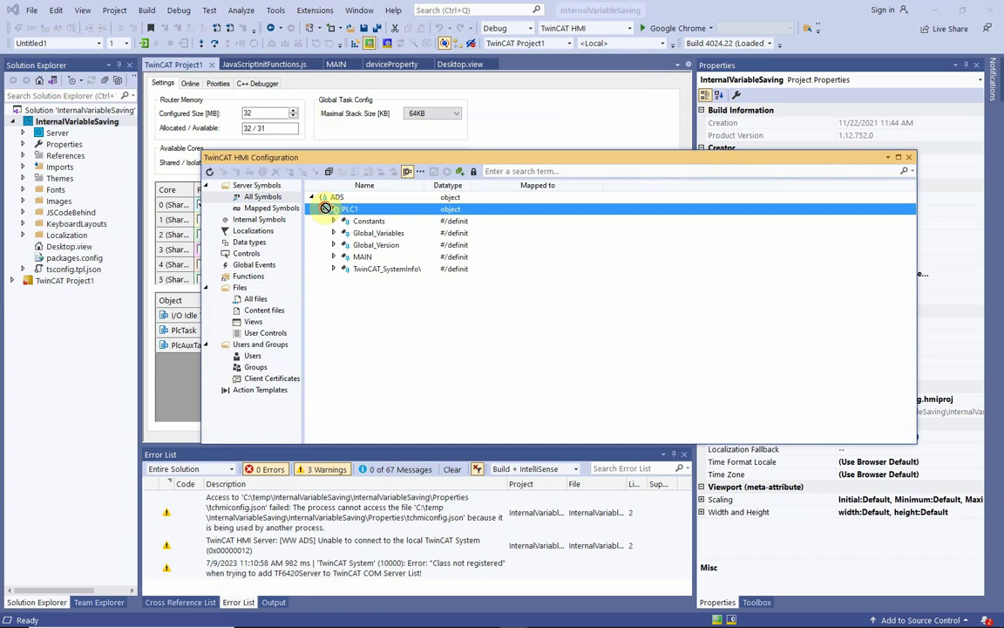
pyautogui.click(336, 257)
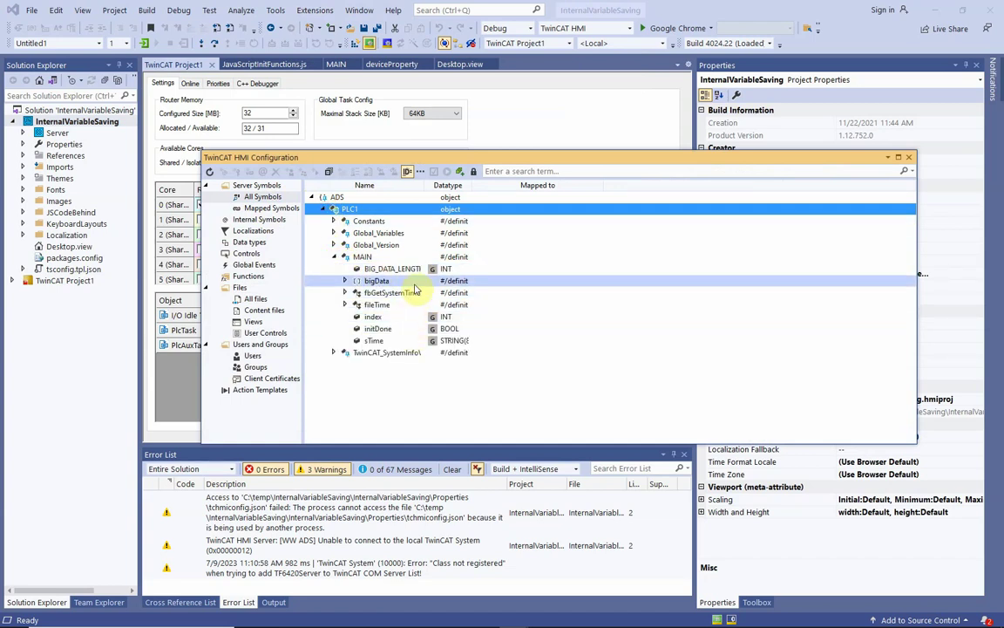
pyautogui.moveTo(428, 184); pyautogui.dragTo(546, 183)
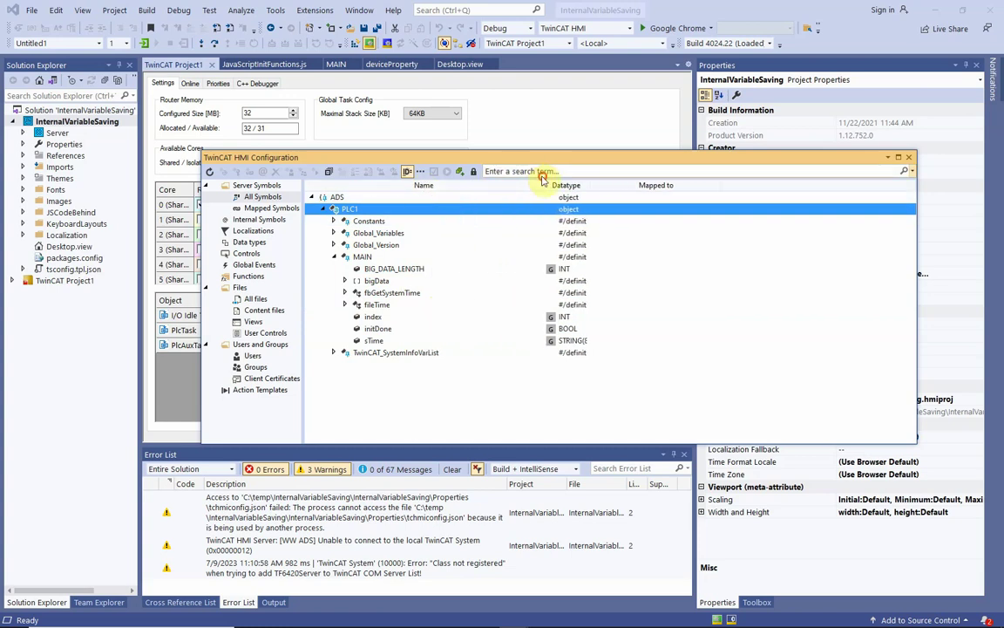
# Map the MAIN symbols BIG_DATA_LENGTH and bigData as server symbols and close the HMI configuration window
pyautogui.click(425, 269)
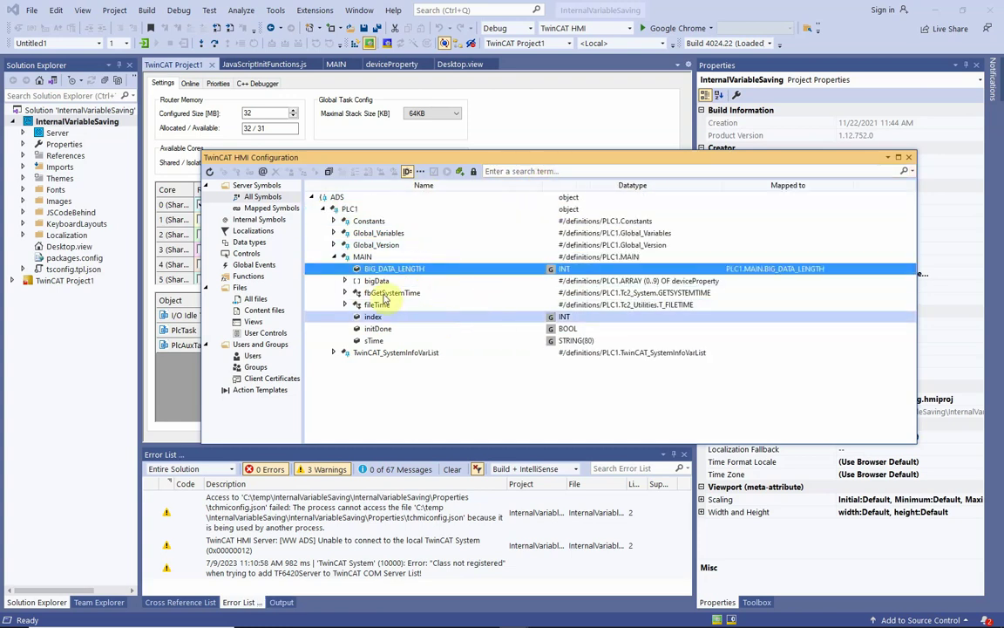
pyautogui.doubleClick(381, 282)
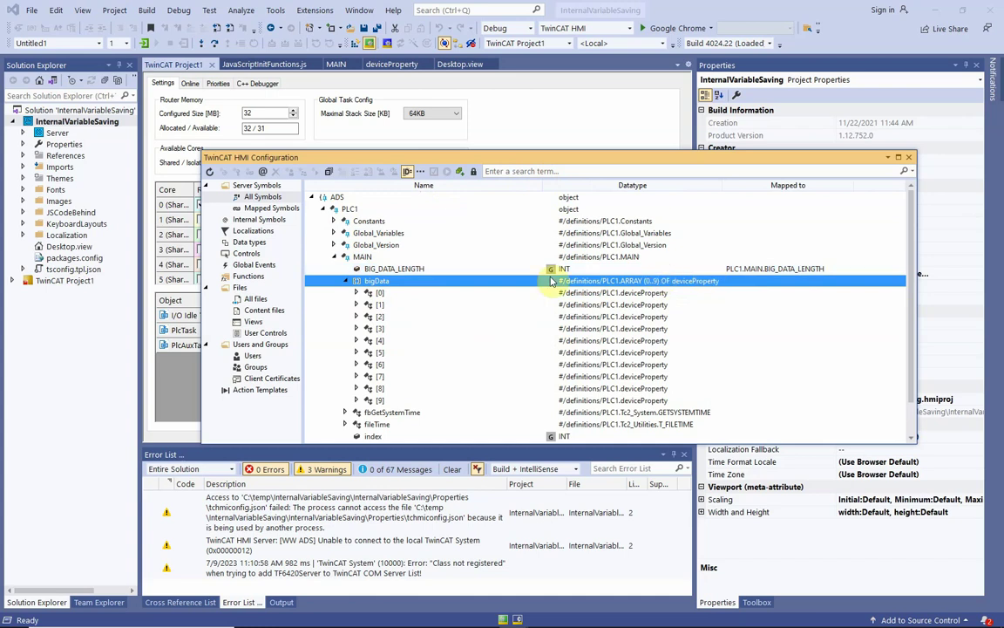
pyautogui.rightClick(518, 286)
pyautogui.click(552, 293)
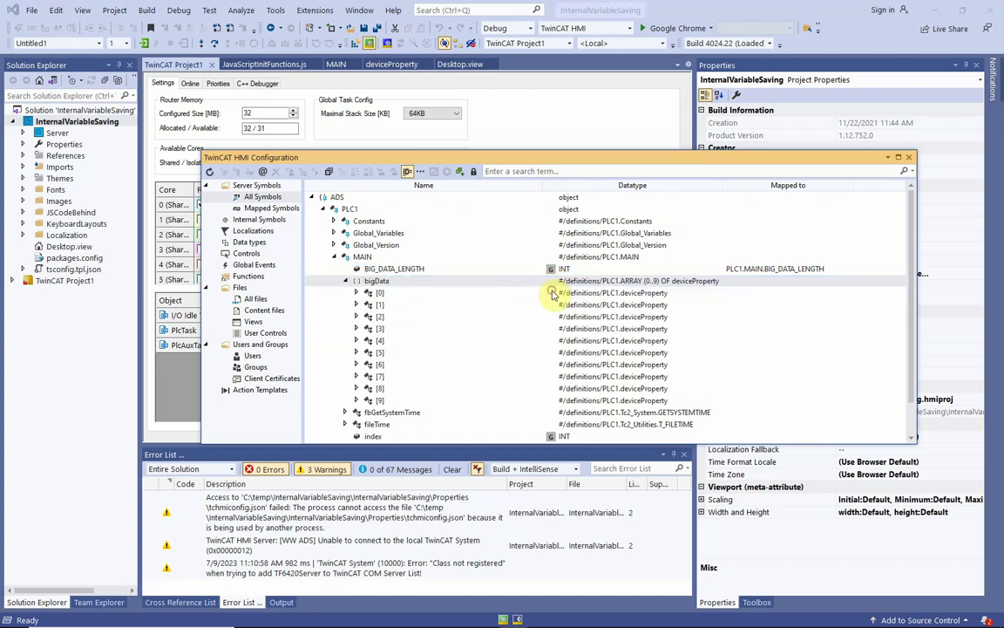
pyautogui.click(556, 280)
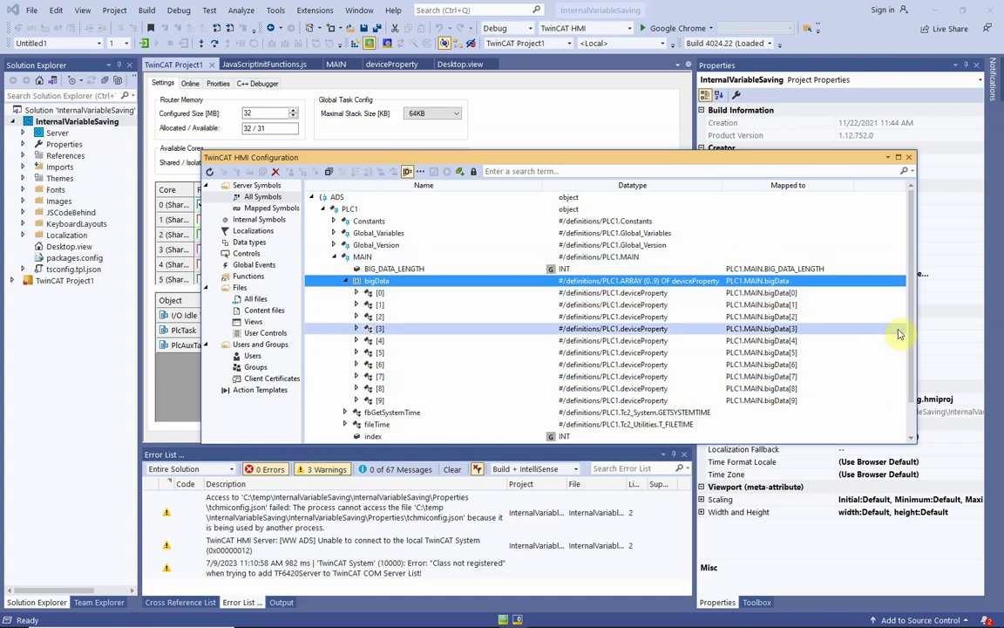
pyautogui.click(911, 159)
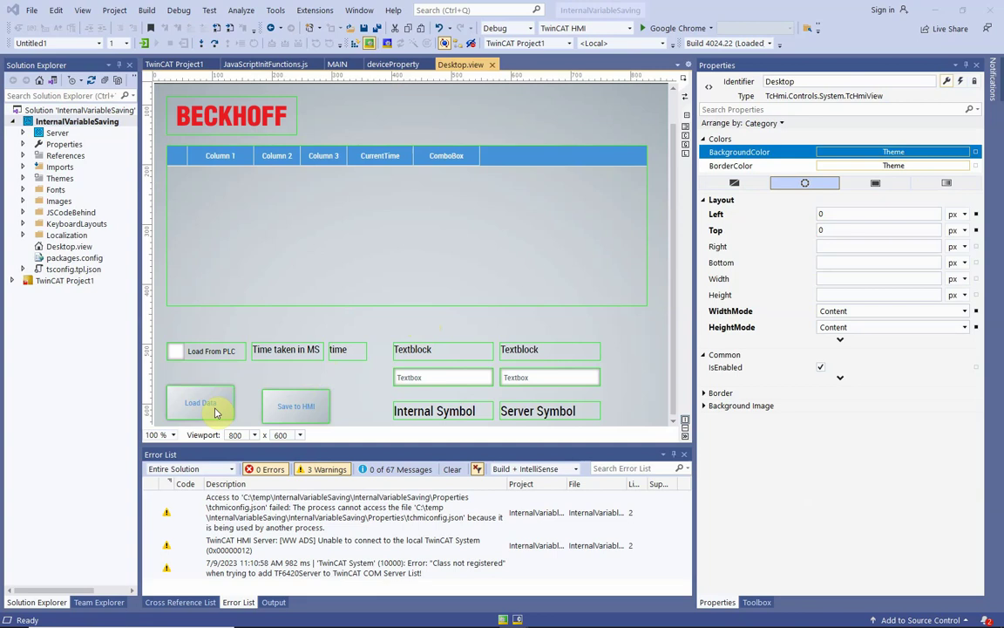
# Add a JavaScript action to the Load Data button's onPressed event and paste the prepared ReadDataFromServer1 function as its source code
pyautogui.click(215, 413)
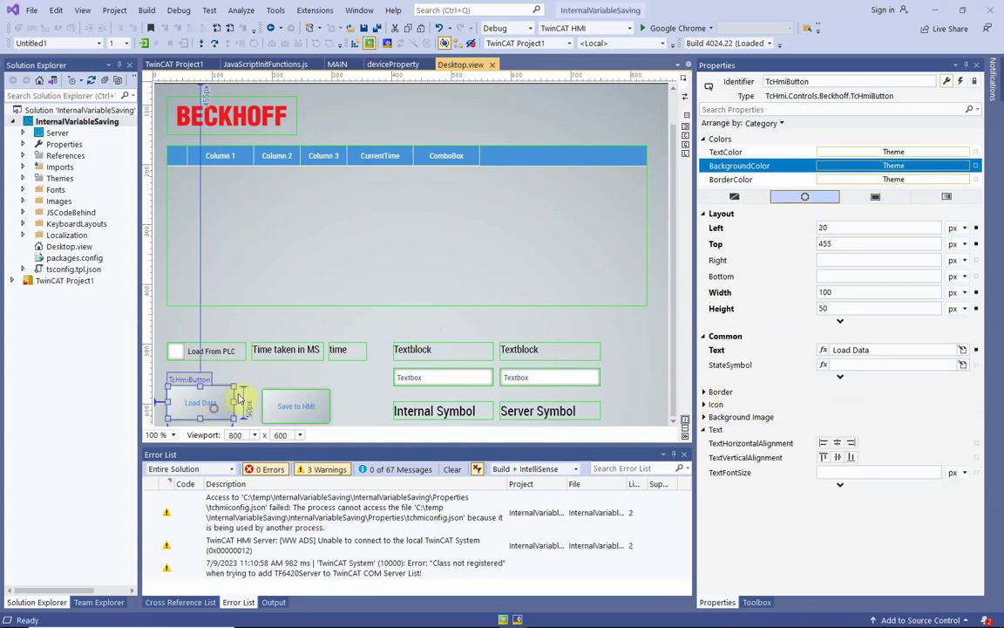
pyautogui.click(963, 81)
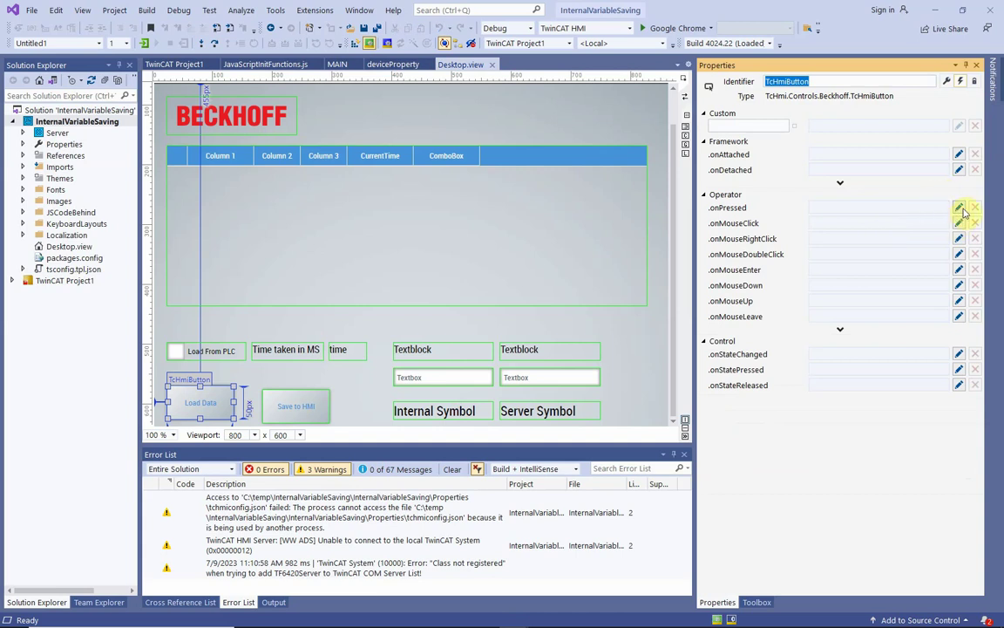
pyautogui.click(959, 207)
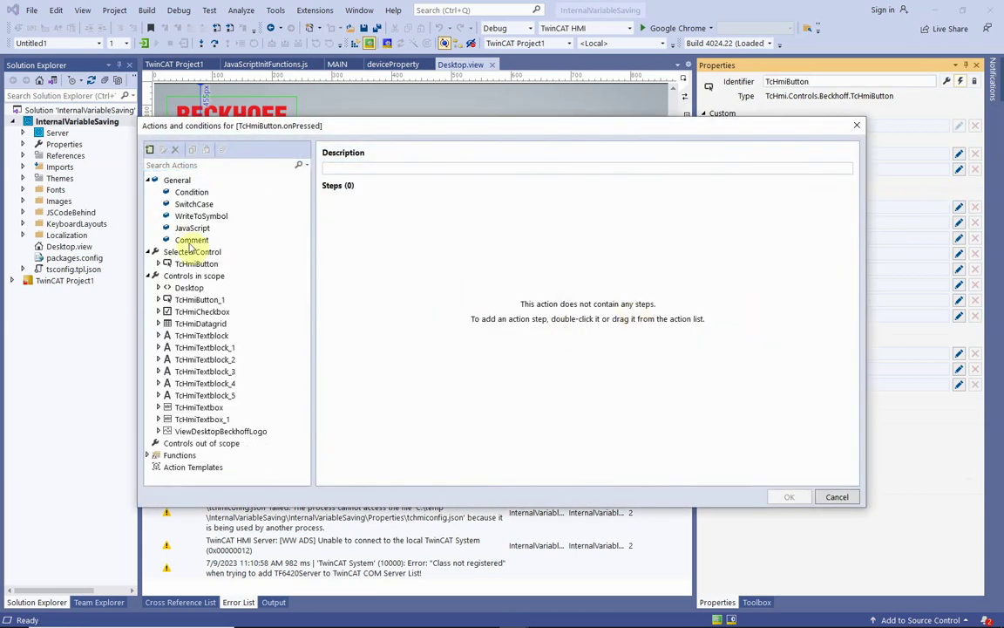
pyautogui.doubleClick(196, 228)
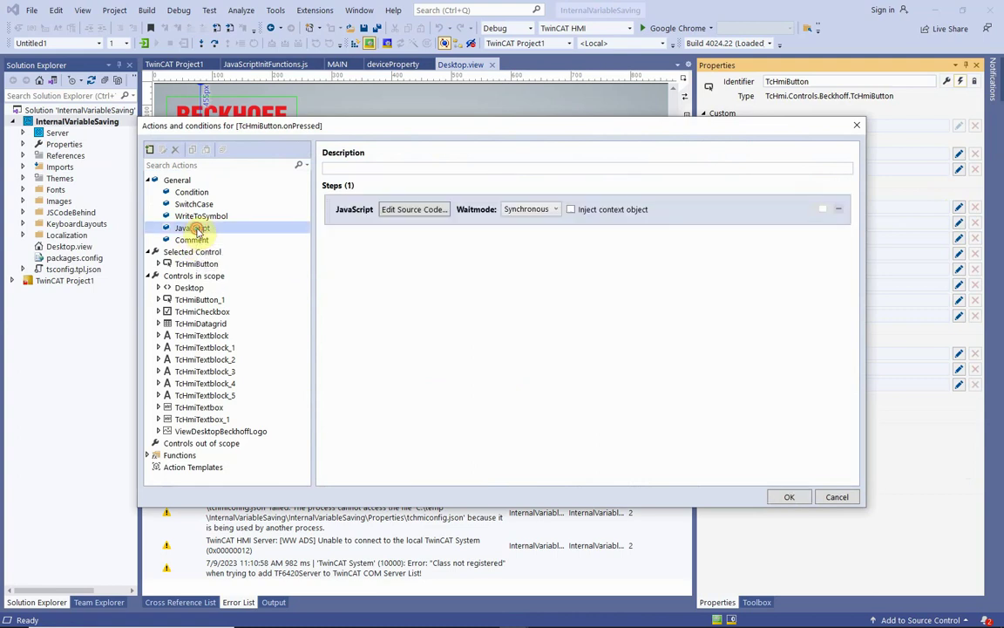
pyautogui.click(431, 213)
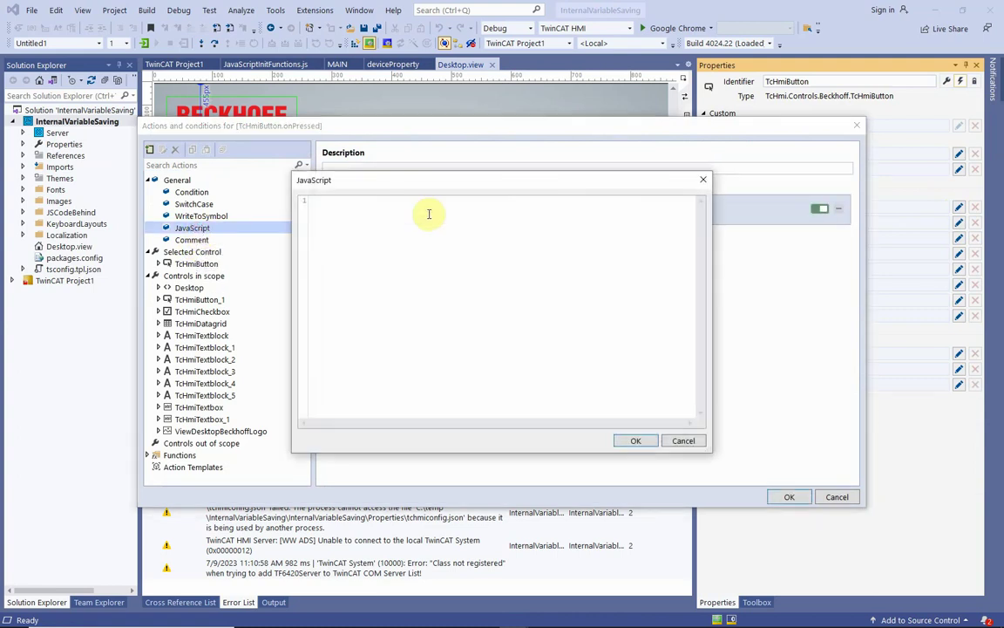
pyautogui.hotkey('ctrl', 'v')
pyautogui.scroll(6, 591, 325)
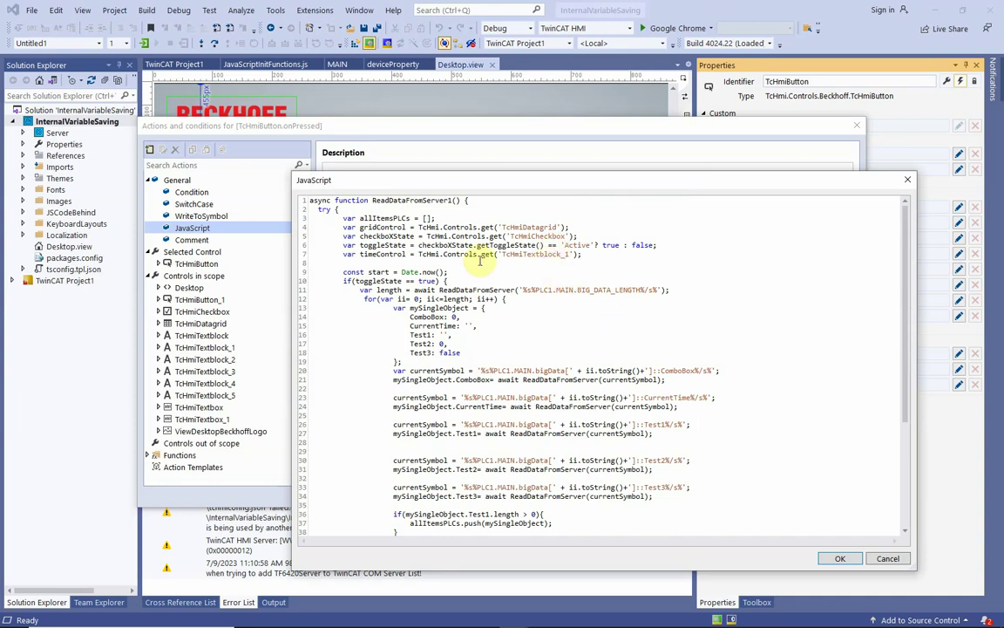
# Review the script's mySingleObject definition and time measurement lines, and accept the script and the Load Data onPressed action
pyautogui.moveTo(503, 179); pyautogui.dragTo(404, 88)
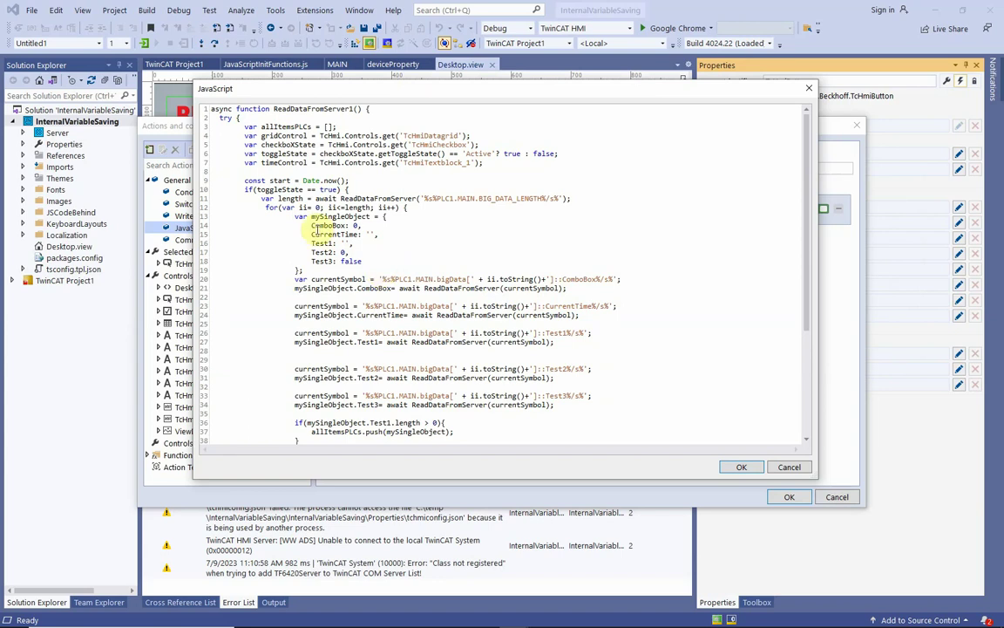
pyautogui.moveTo(293, 218); pyautogui.dragTo(391, 272)
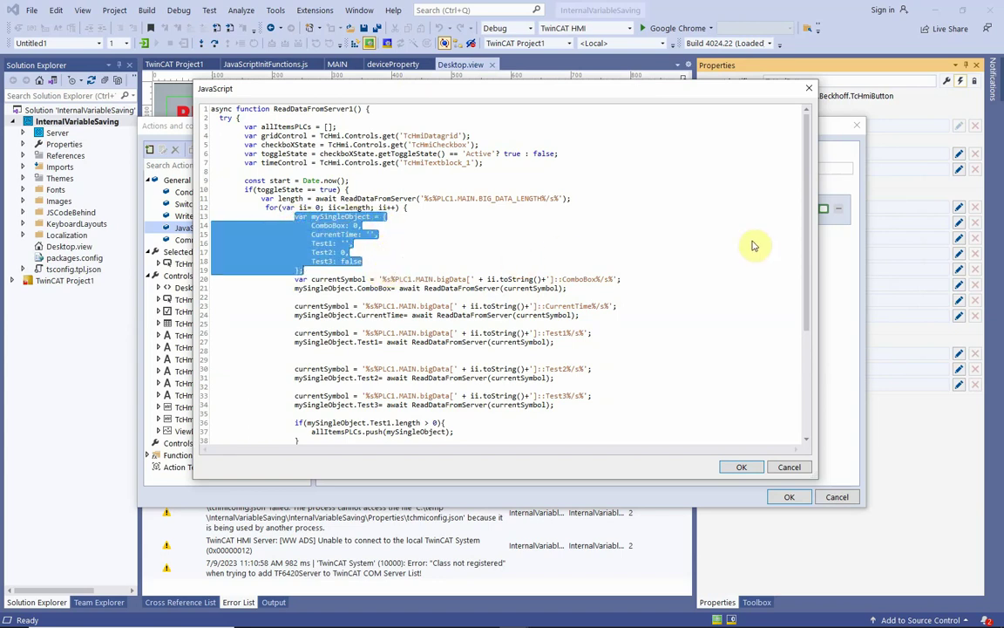
pyautogui.click(808, 208)
pyautogui.moveTo(808, 207); pyautogui.dragTo(817, 291)
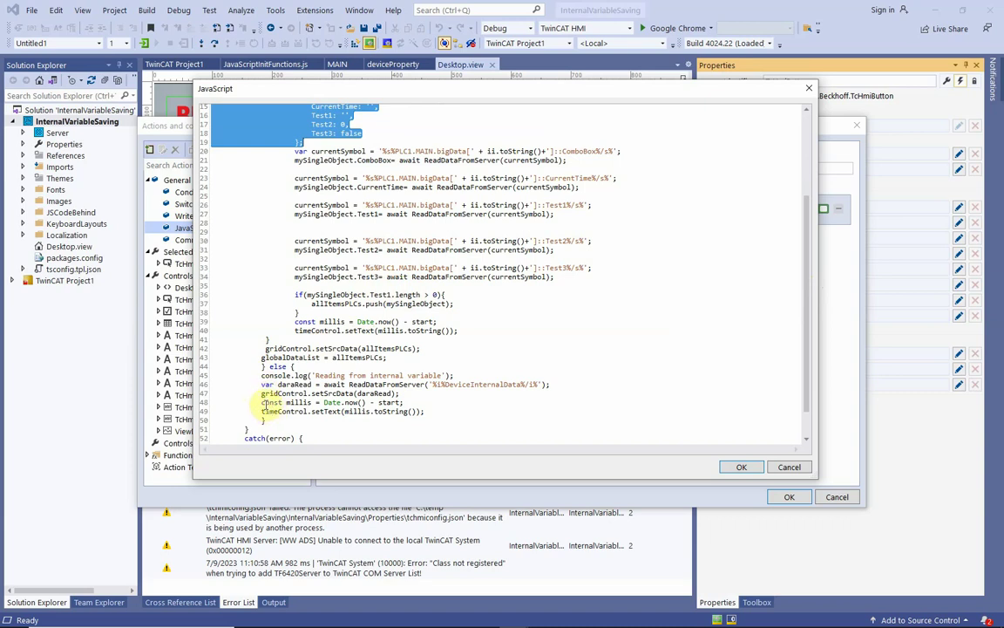
pyautogui.moveTo(259, 402); pyautogui.dragTo(397, 402)
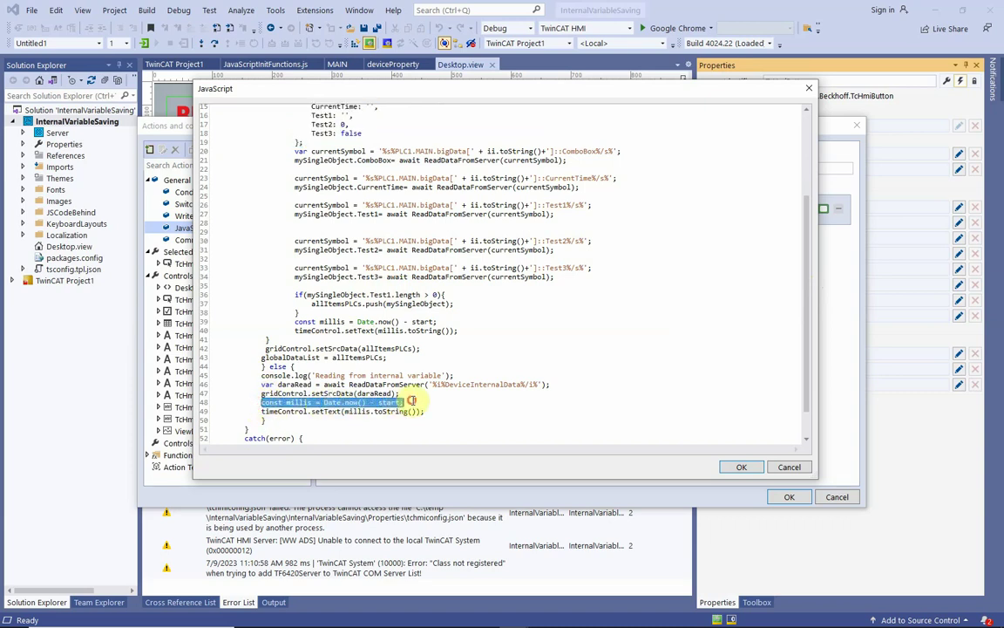
pyautogui.scroll(5, 384, 316)
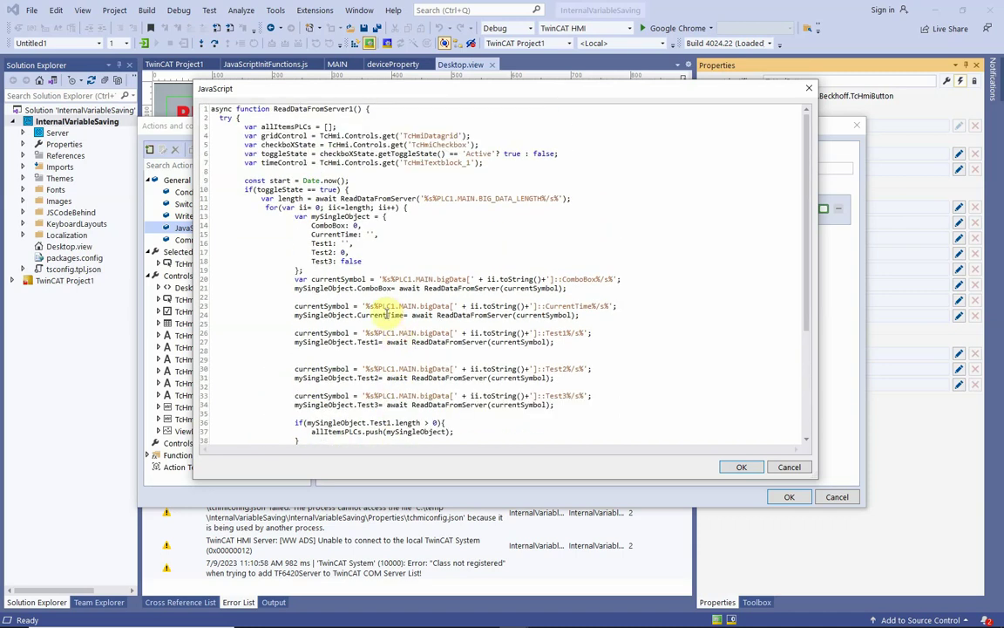
pyautogui.moveTo(242, 180); pyautogui.dragTo(350, 180)
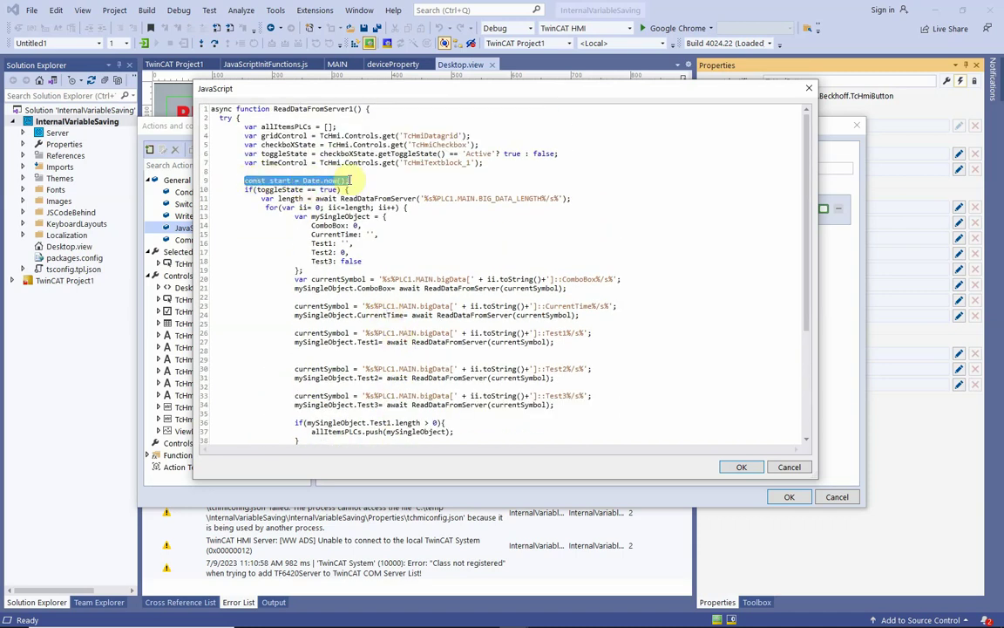
pyautogui.moveTo(812, 208); pyautogui.dragTo(823, 354)
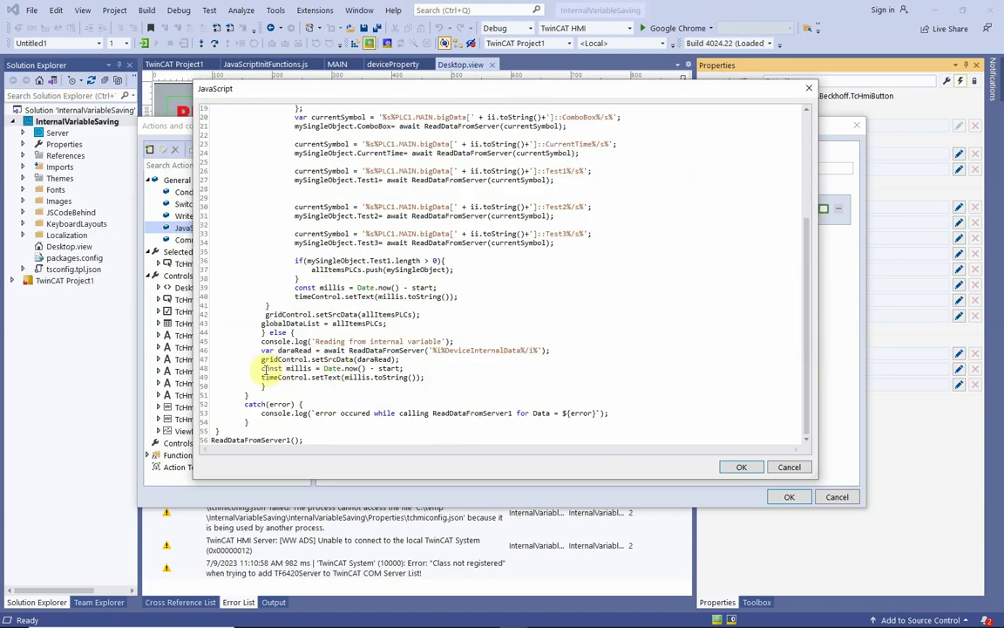
pyautogui.moveTo(261, 378); pyautogui.dragTo(447, 378)
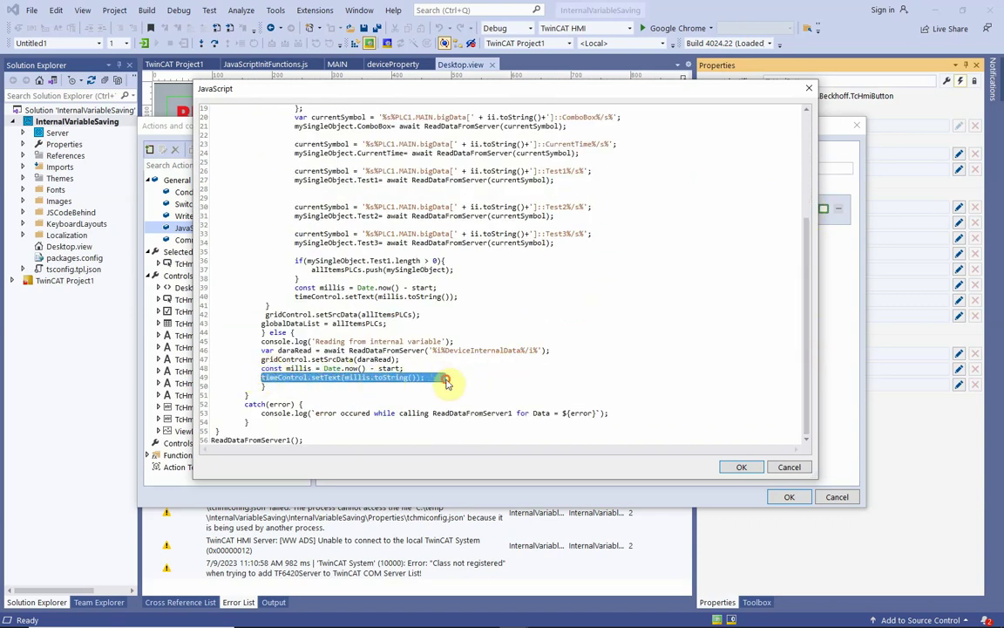
pyautogui.click(742, 467)
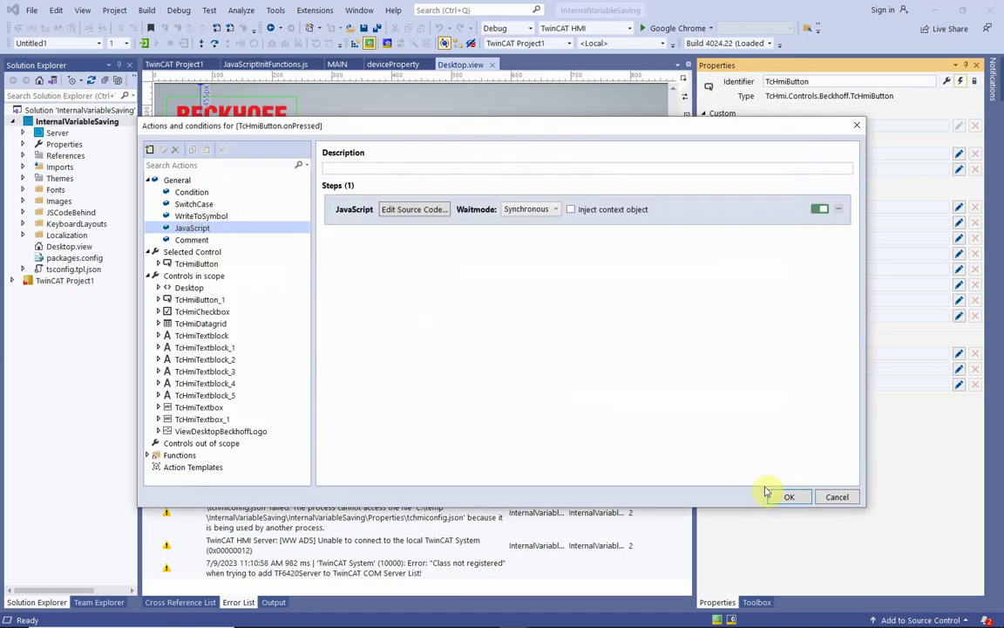
pyautogui.click(783, 497)
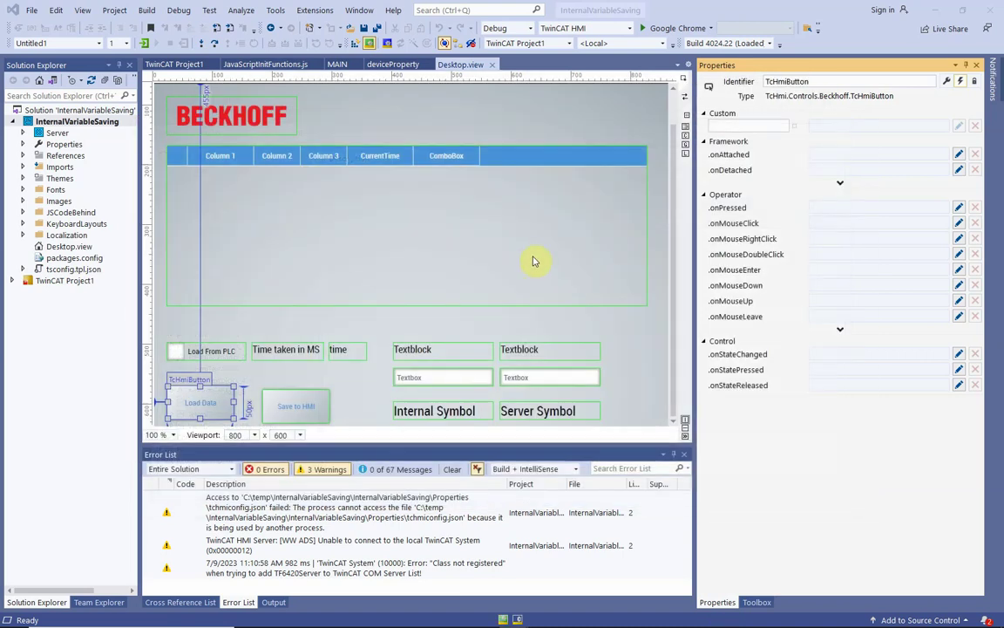
# Add a JavaScript action to the Save to HMI button's onPressed event and paste the prepared script as its source code
pyautogui.click(316, 410)
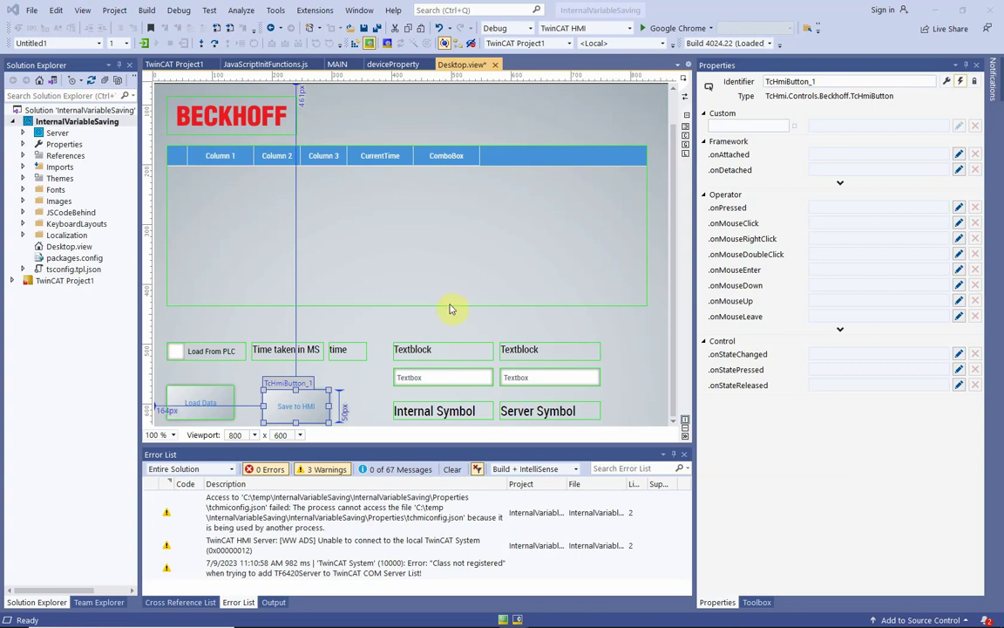
pyautogui.click(959, 208)
pyautogui.click(959, 208)
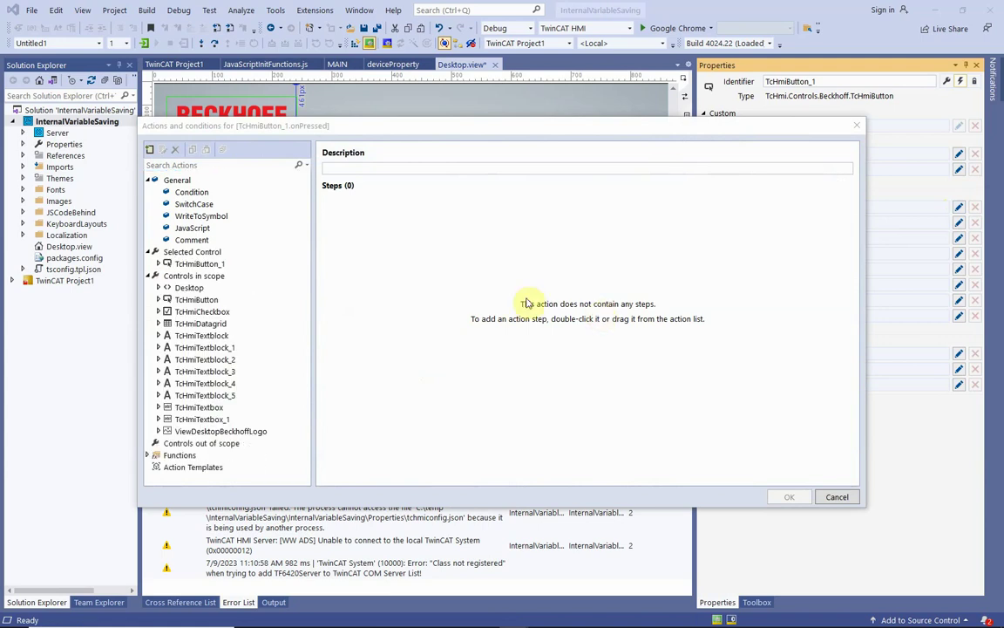
pyautogui.doubleClick(190, 228)
pyautogui.click(412, 210)
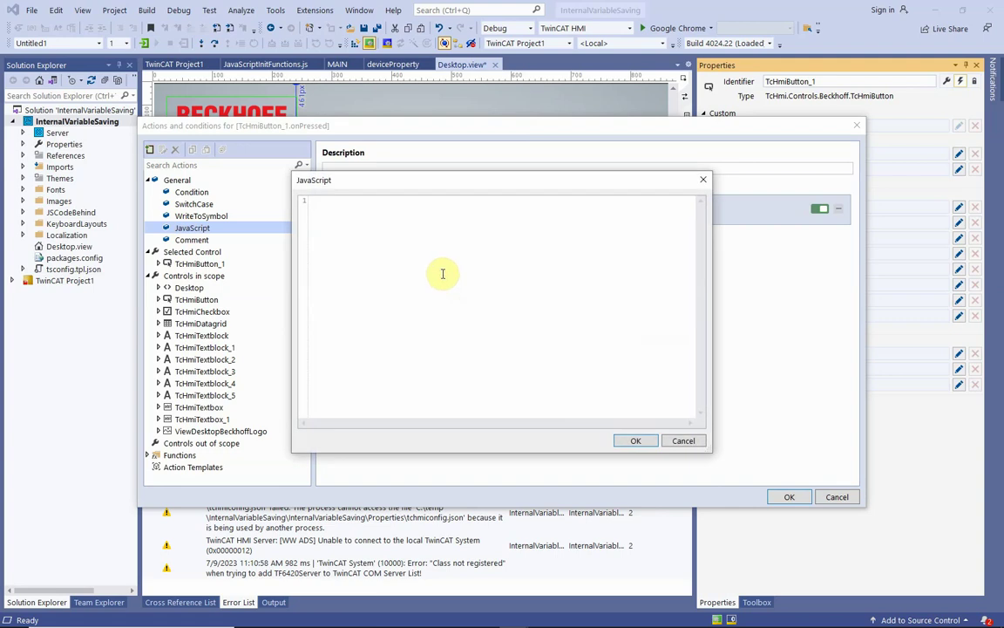
pyautogui.hotkey('ctrl', 'v')
pyautogui.click(635, 440)
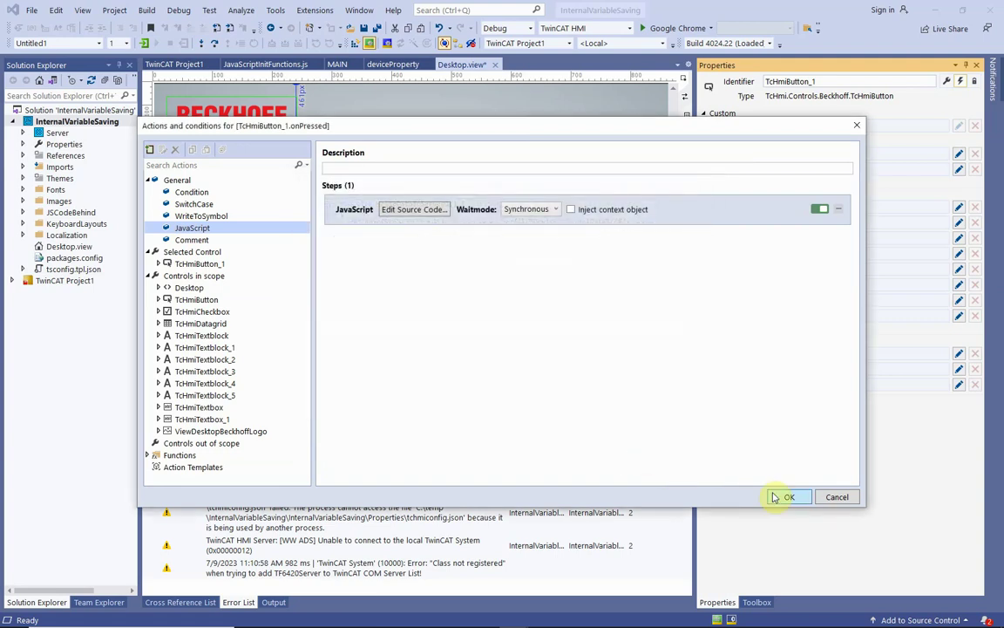